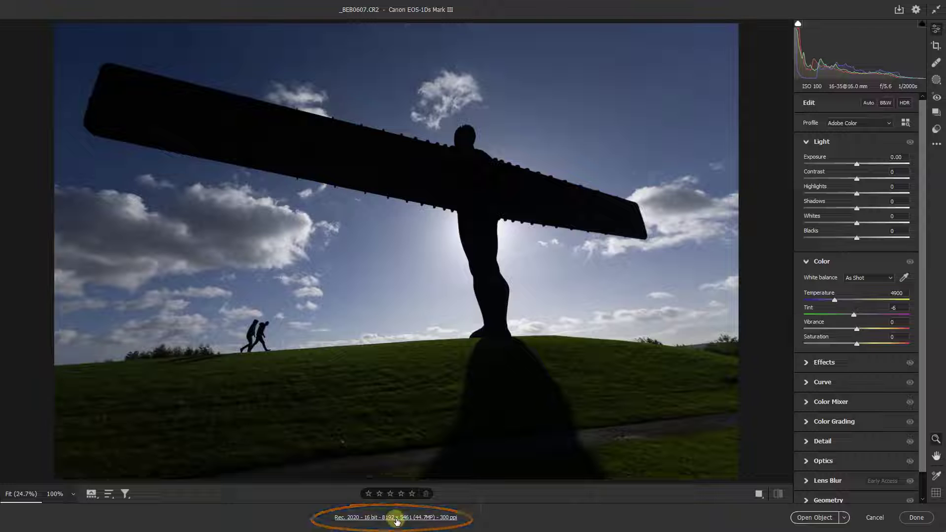
Accept the workflow settings, convert to Adobe Monochrome and apply Auto tone (exposure +1.36, highlights -69)
{"action": "left_click", "coordinate": [394, 519]}
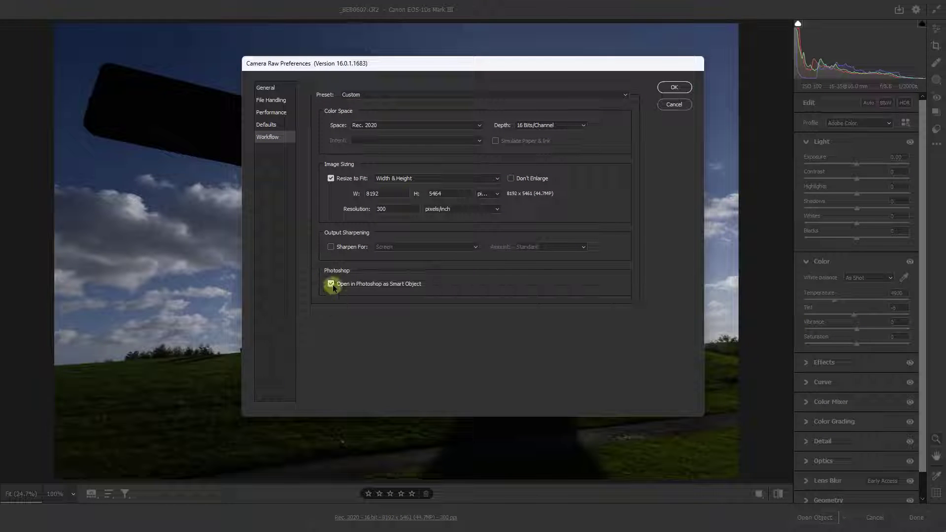
{"action": "left_click", "coordinate": [674, 87]}
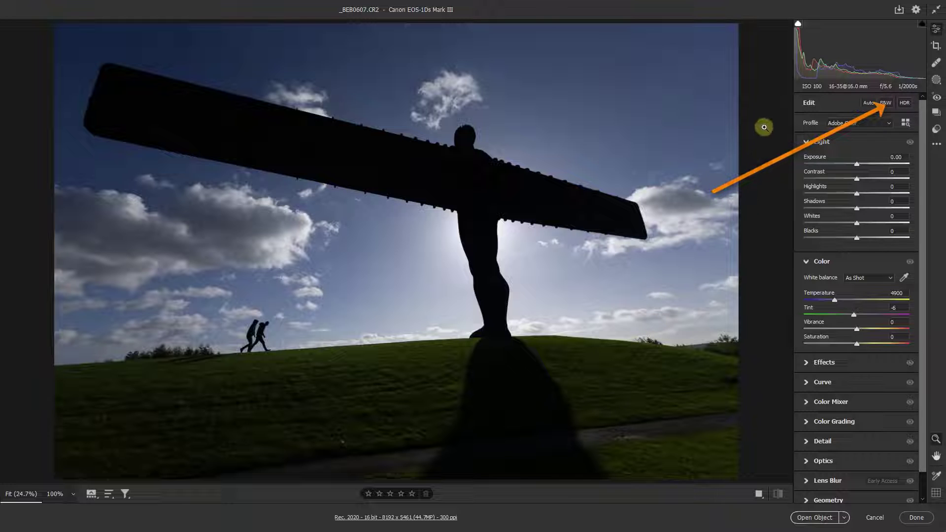
{"action": "left_click", "coordinate": [886, 105]}
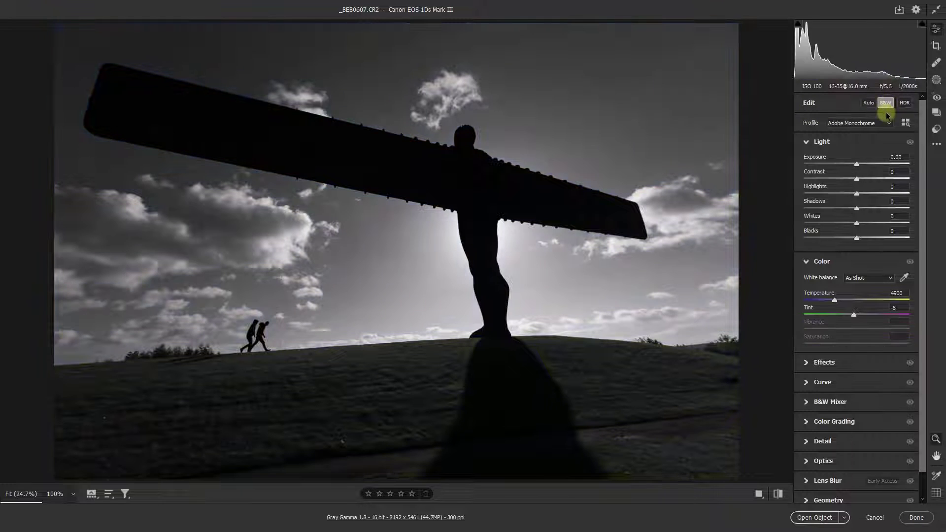
{"action": "left_click", "coordinate": [869, 104]}
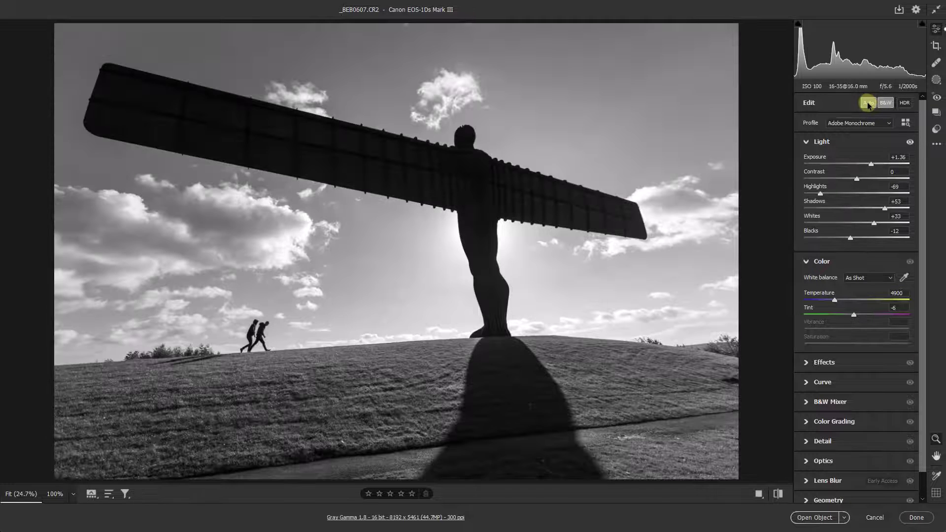
{"action": "left_click", "coordinate": [868, 104]}
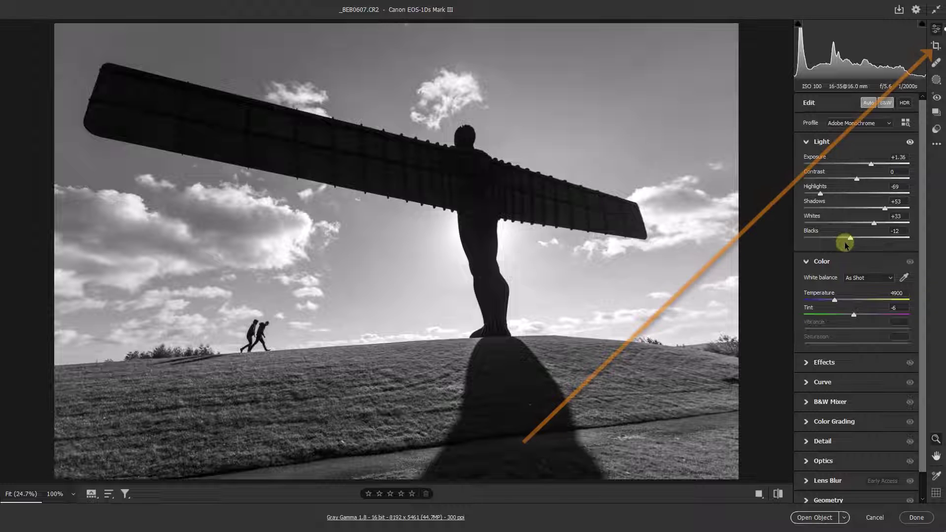
Crop a strip from the bottom and a sliver from the top, leaving 8192 × 4872 pixels
{"action": "left_click", "coordinate": [936, 46]}
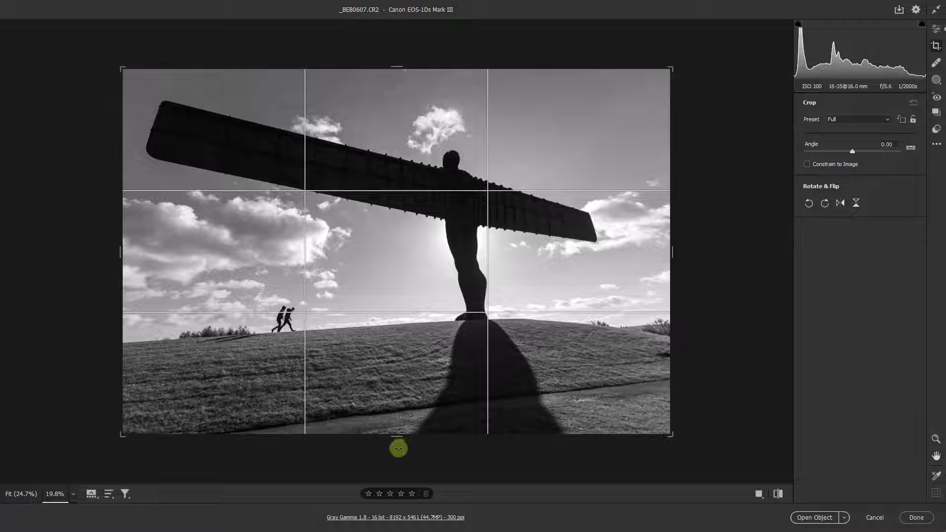
{"action": "mouse_move", "coordinate": [395, 437]}
{"action": "left_mouse_down"}
{"action": "mouse_move", "coordinate": [387, 409]}
{"action": "mouse_move", "coordinate": [383, 422]}
{"action": "mouse_move", "coordinate": [394, 423]}
{"action": "left_mouse_up"}
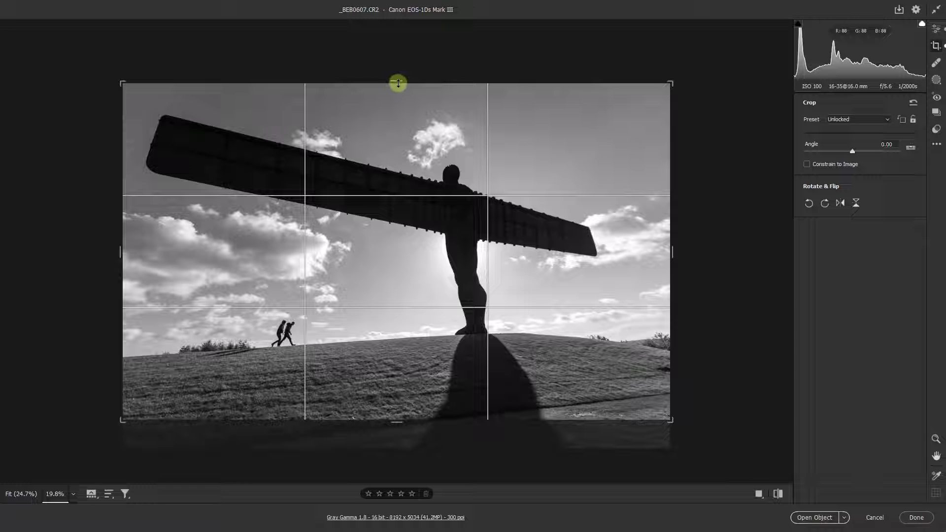
{"action": "left_click_drag", "start_coordinate": [395, 84], "coordinate": [398, 86]}
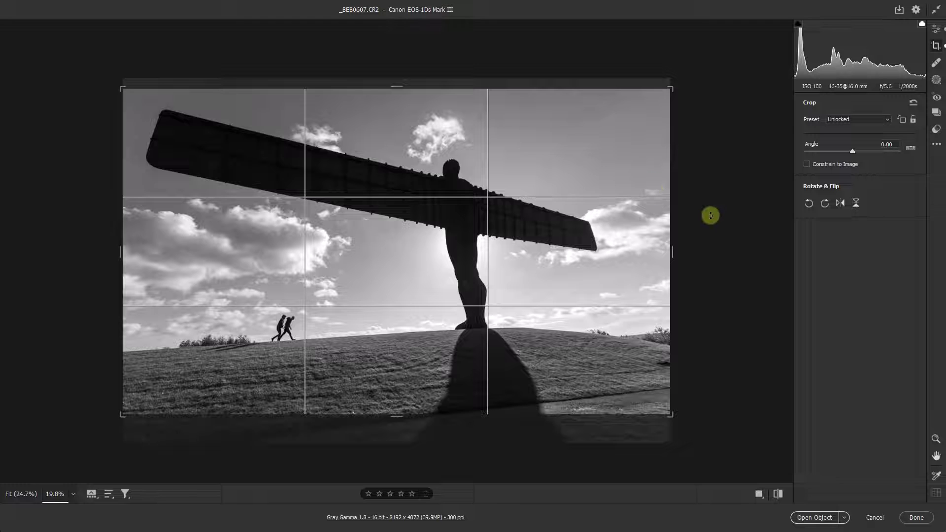
{"action": "key", "text": "Return"}
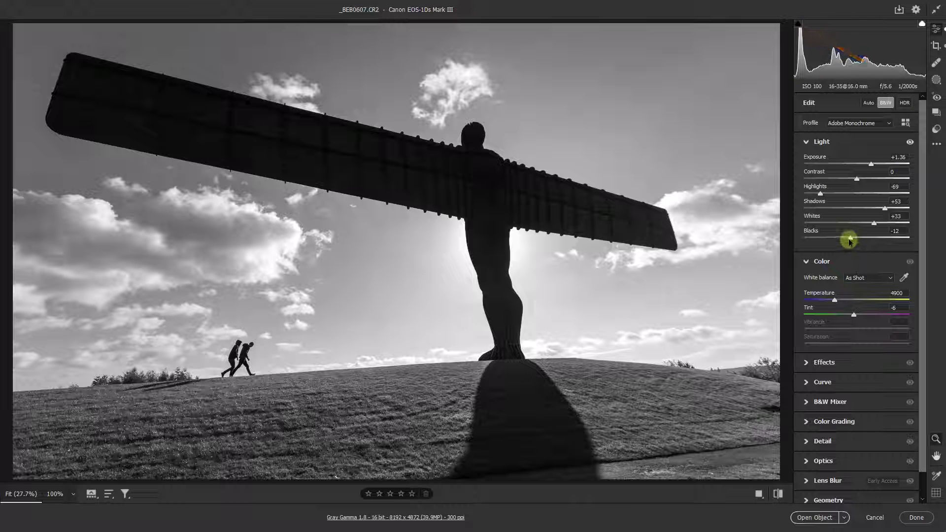
Set Blacks to -9 and Exposure to +0.90 in the Light panel
{"action": "mouse_move", "coordinate": [849, 240]}
{"action": "left_mouse_down"}
{"action": "mouse_move", "coordinate": [828, 240]}
{"action": "mouse_move", "coordinate": [854, 240]}
{"action": "left_mouse_up"}
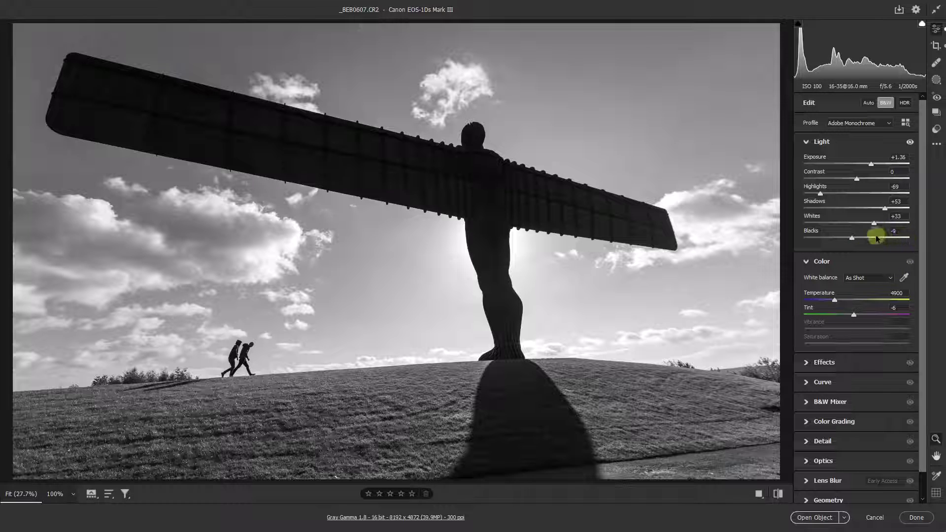
{"action": "left_click_drag", "start_coordinate": [871, 166], "coordinate": [866, 167]}
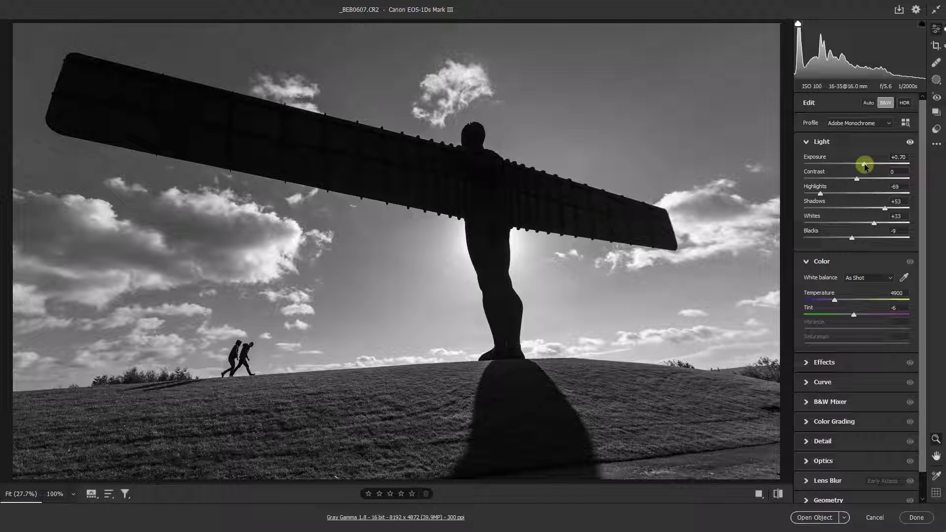
{"action": "left_click_drag", "start_coordinate": [866, 166], "coordinate": [868, 168]}
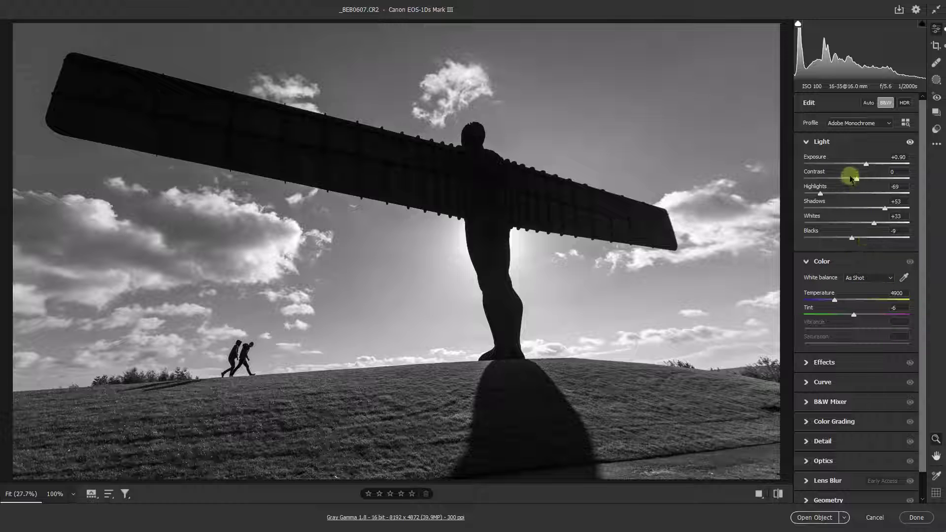
{"action": "left_click_drag", "start_coordinate": [867, 166], "coordinate": [866, 166]}
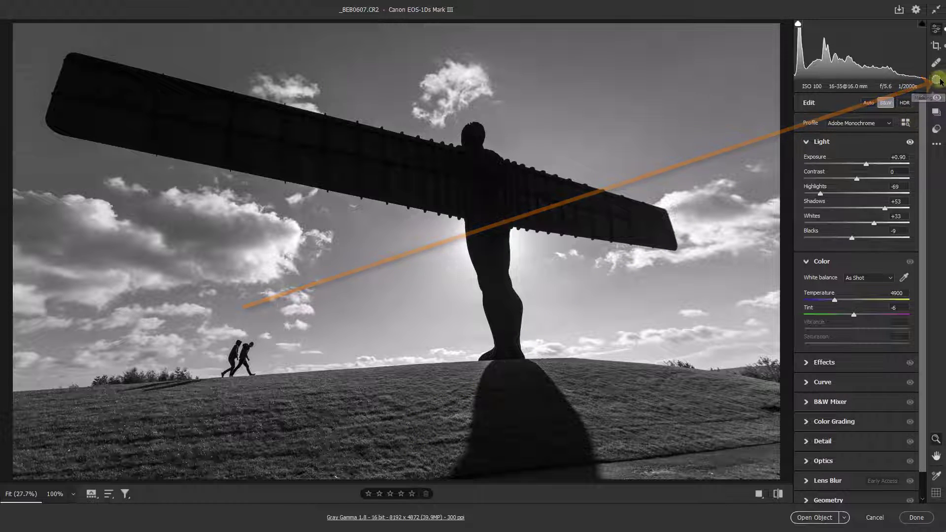
Create Mask 1 as a linear gradient dragged up from the bottom over the grassy hill
{"action": "left_click", "coordinate": [937, 79]}
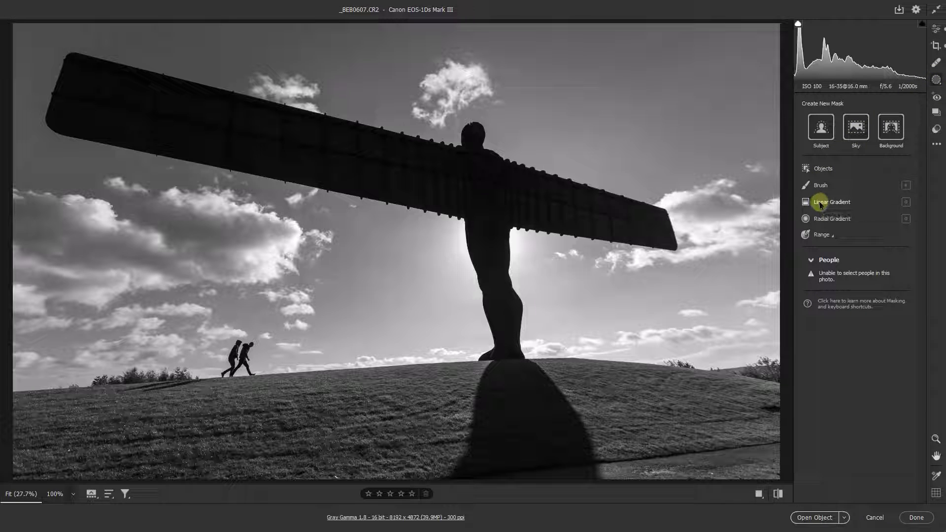
{"action": "left_click", "coordinate": [820, 203]}
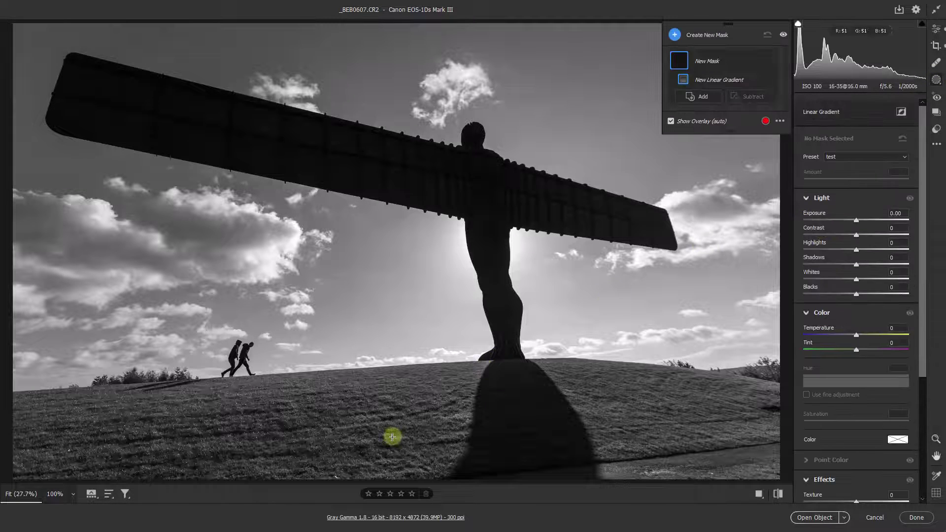
{"action": "left_click_drag", "start_coordinate": [413, 473], "coordinate": [416, 302]}
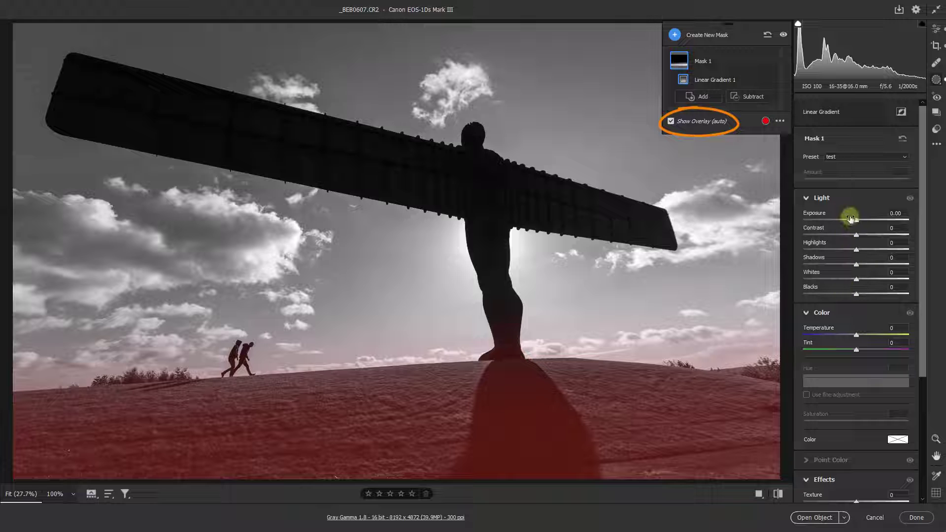
Give Mask 1 Exposure +0.35, Whites +64 and Blacks about -20, then leave Masking
{"action": "left_click_drag", "start_coordinate": [856, 222], "coordinate": [866, 223]}
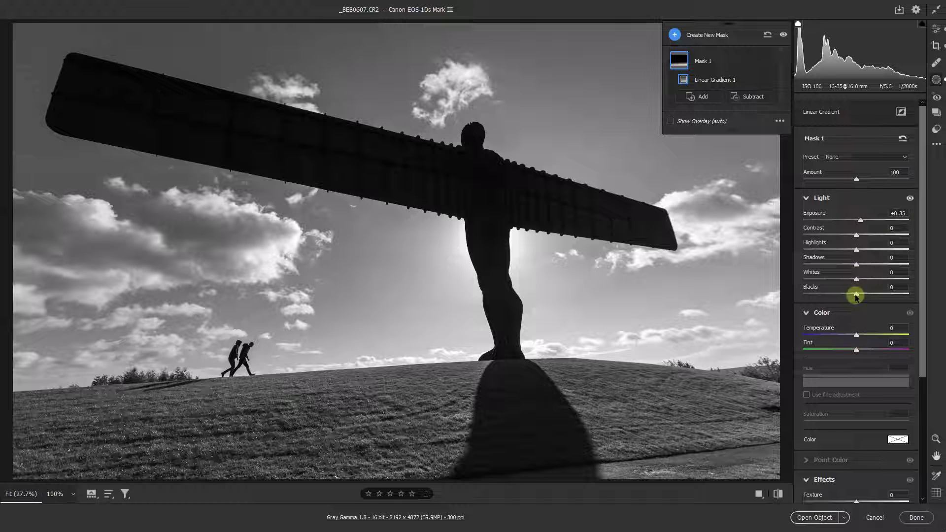
{"action": "mouse_move", "coordinate": [857, 294]}
{"action": "left_mouse_down"}
{"action": "mouse_move", "coordinate": [847, 296]}
{"action": "mouse_move", "coordinate": [871, 286]}
{"action": "left_mouse_up"}
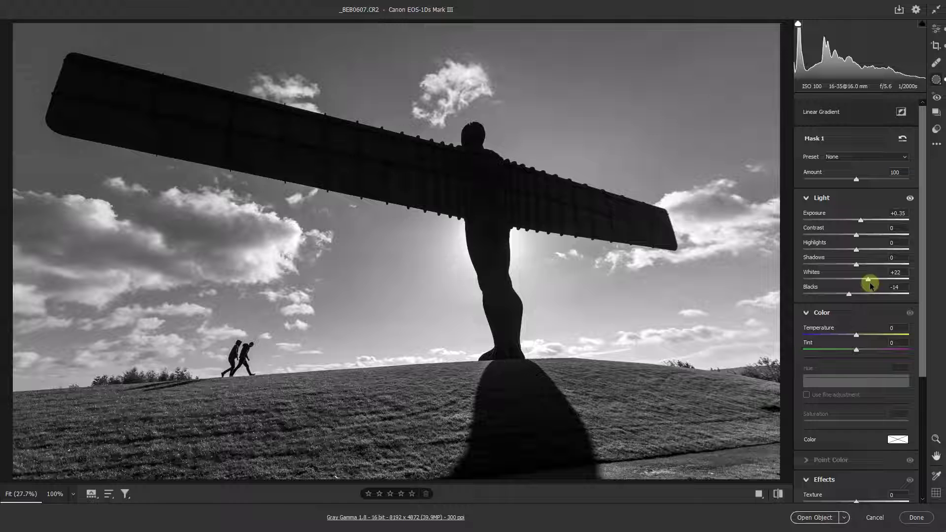
{"action": "mouse_move", "coordinate": [871, 286]}
{"action": "left_mouse_down"}
{"action": "mouse_move", "coordinate": [901, 286]}
{"action": "mouse_move", "coordinate": [848, 299]}
{"action": "left_mouse_up"}
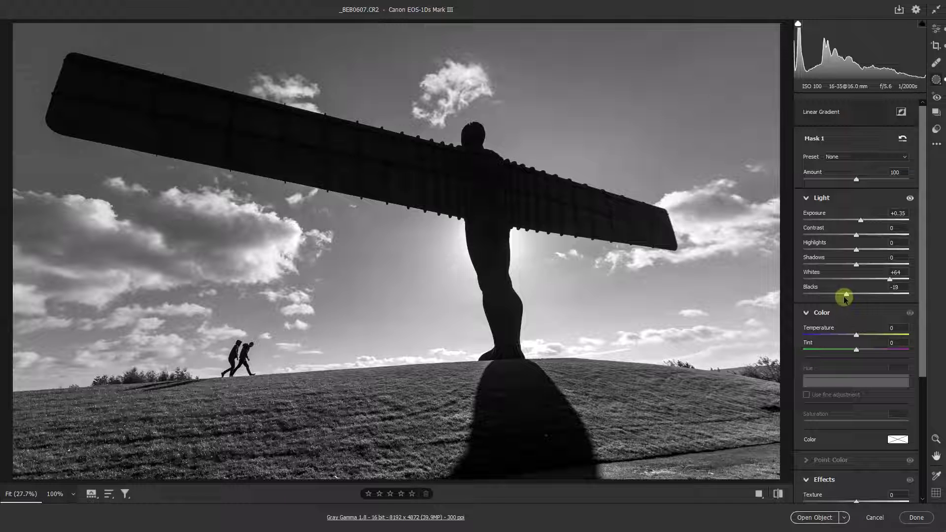
{"action": "left_click_drag", "start_coordinate": [846, 299], "coordinate": [846, 301]}
{"action": "key", "text": "e"}
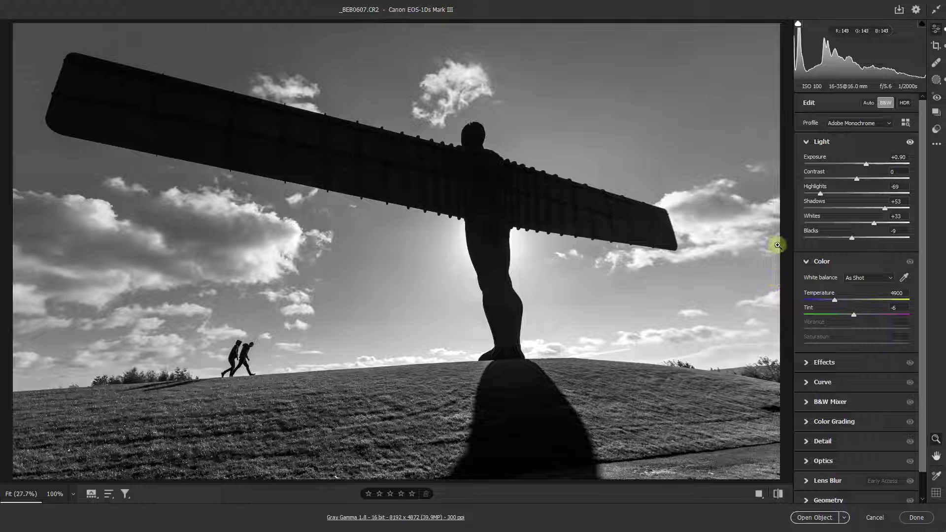
Reopen Masking and start a new Linear Gradient mask alongside Mask 1
{"action": "left_click", "coordinate": [938, 79]}
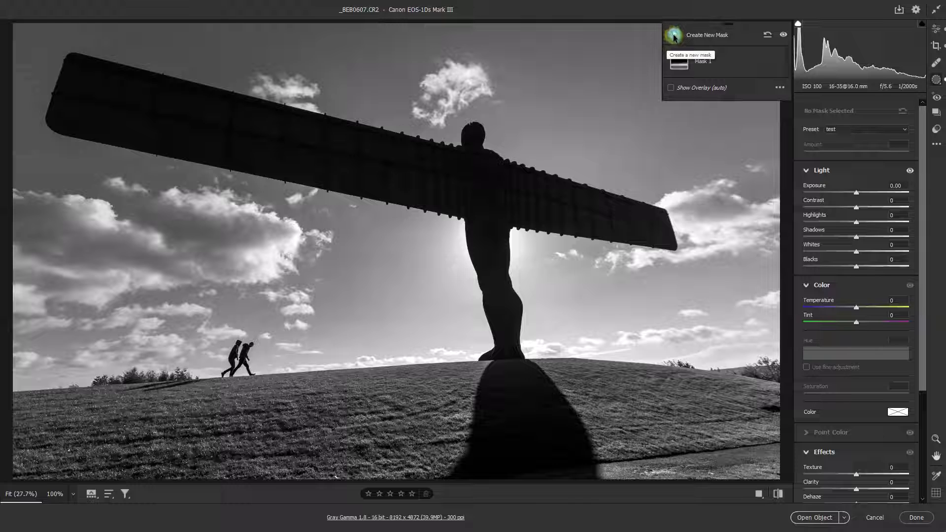
{"action": "left_click", "coordinate": [676, 36]}
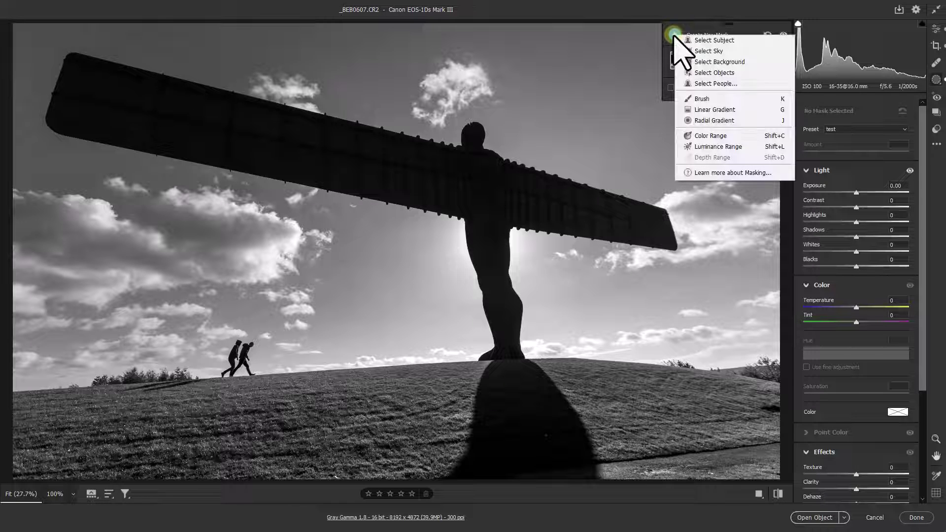
{"action": "left_click", "coordinate": [713, 111]}
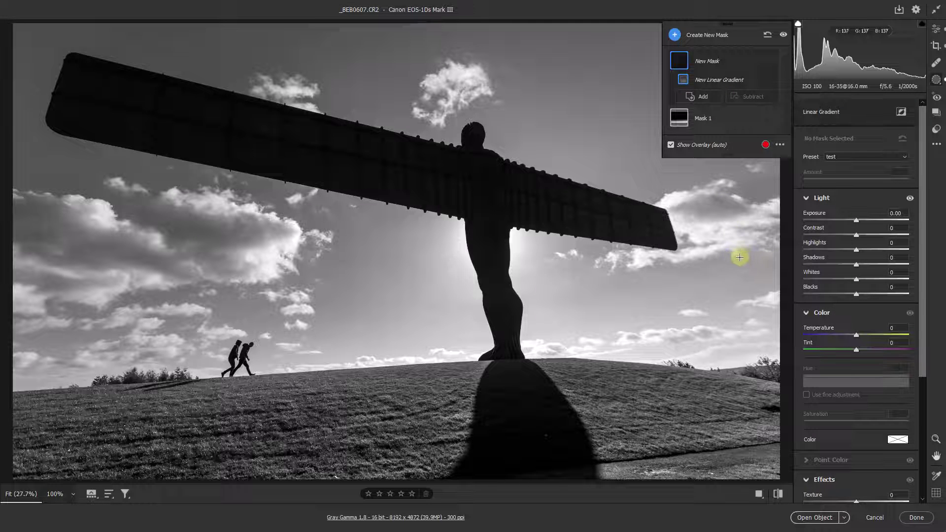
Drag Mask 2's gradient from the right edge of the sky toward the centre
{"action": "left_click_drag", "start_coordinate": [739, 257], "coordinate": [453, 261]}
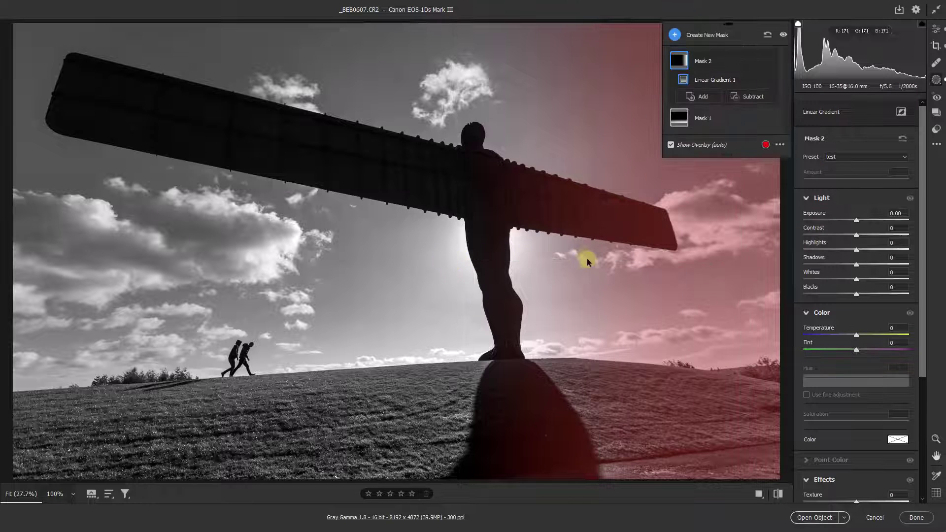
Set Mask 2's Highlights to -46 and Exposure to -0.35 to darken the right-side sky
{"action": "left_click", "coordinate": [834, 251]}
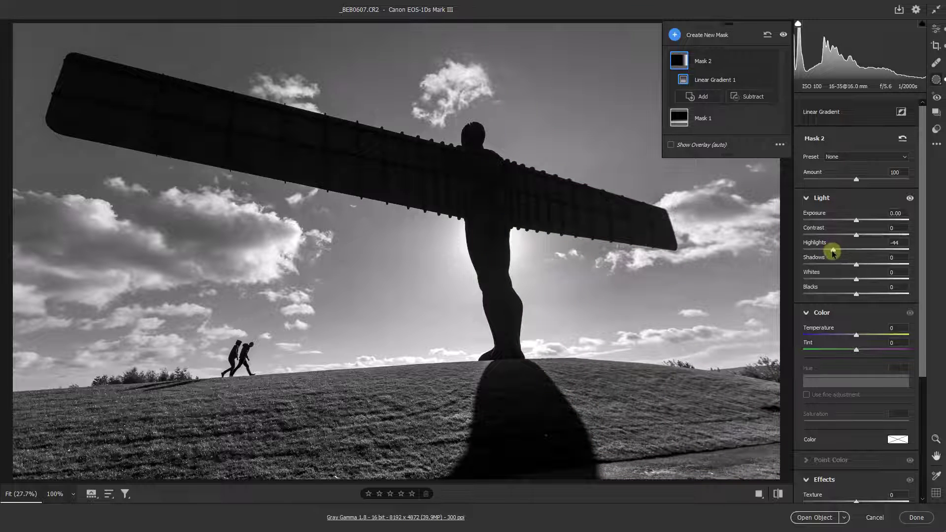
{"action": "left_click_drag", "start_coordinate": [834, 253], "coordinate": [833, 251]}
{"action": "left_click_drag", "start_coordinate": [856, 219], "coordinate": [853, 222]}
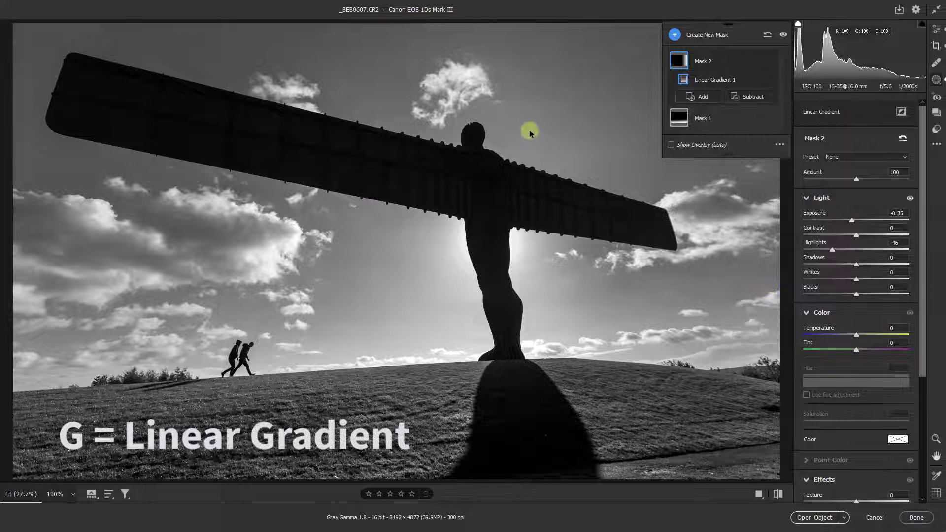
Draw Mask 3 as a linear gradient from the top of the sky down to the wing
{"action": "key", "text": "g"}
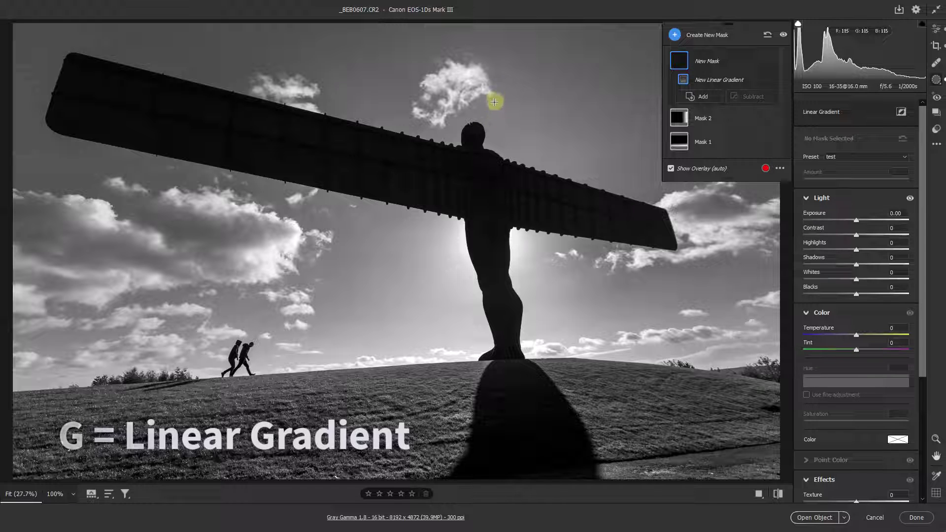
{"action": "left_click_drag", "start_coordinate": [483, 86], "coordinate": [460, 217]}
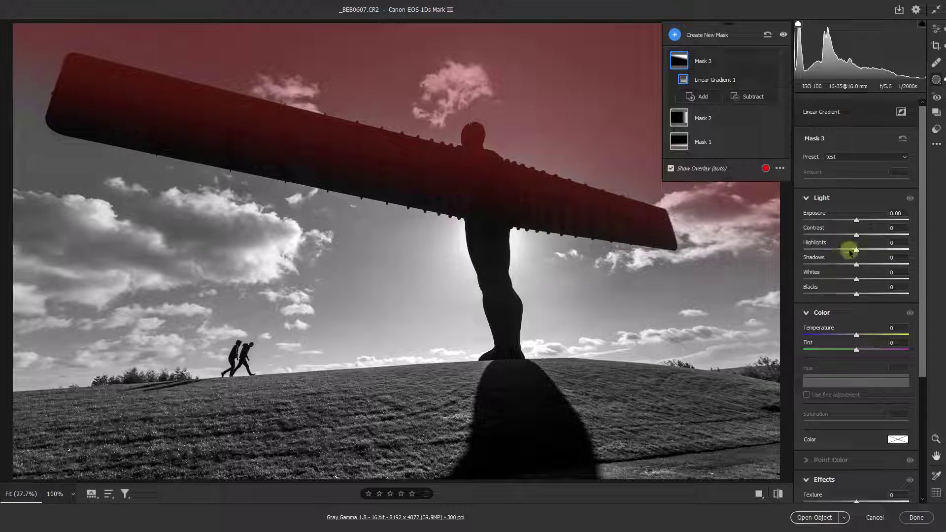
Lower Mask 3's Exposure to -0.80 to darken the upper sky above the wing
{"action": "left_click_drag", "start_coordinate": [856, 221], "coordinate": [847, 224]}
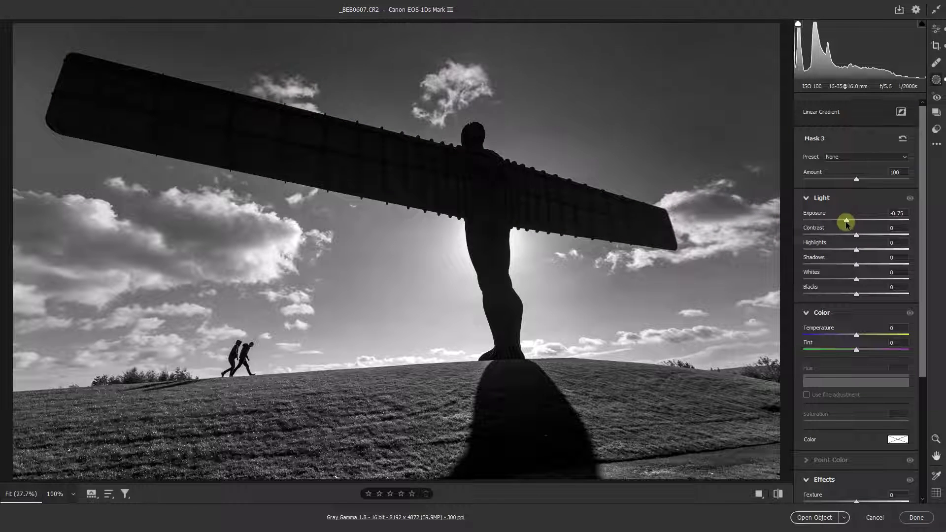
{"action": "left_click_drag", "start_coordinate": [847, 223], "coordinate": [845, 224]}
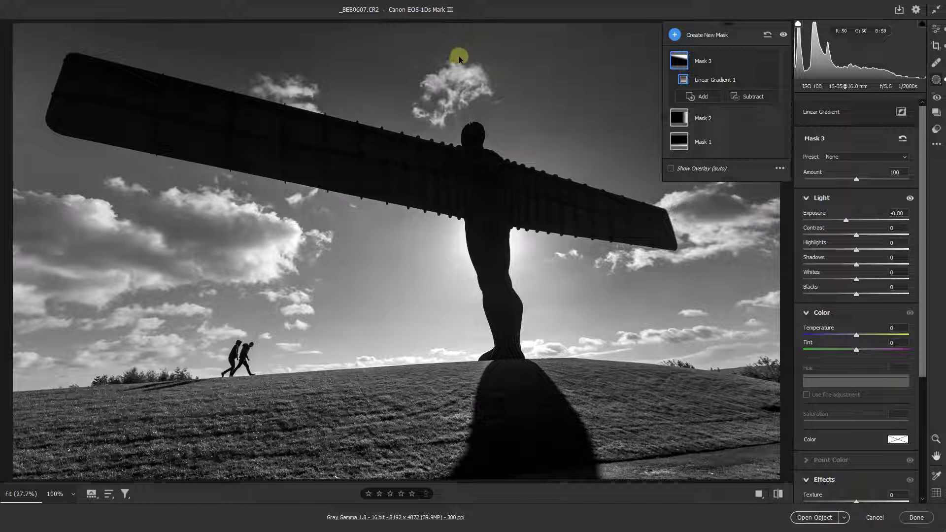
Draw a fourth linear gradient over the upper sky, shift it lower across the wing, and set Exposure to -0.35
{"action": "key", "text": "g"}
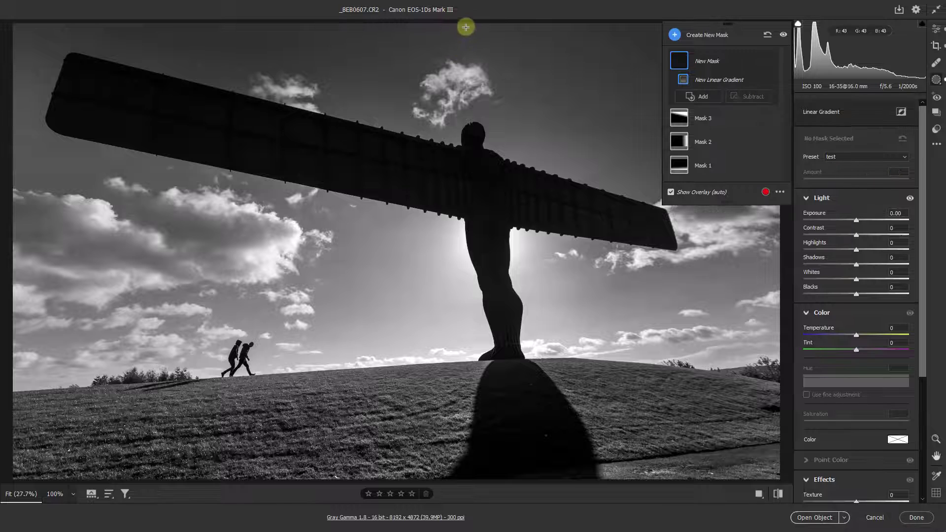
{"action": "left_click_drag", "start_coordinate": [466, 26], "coordinate": [468, 82]}
{"action": "left_click_drag", "start_coordinate": [856, 223], "coordinate": [852, 226]}
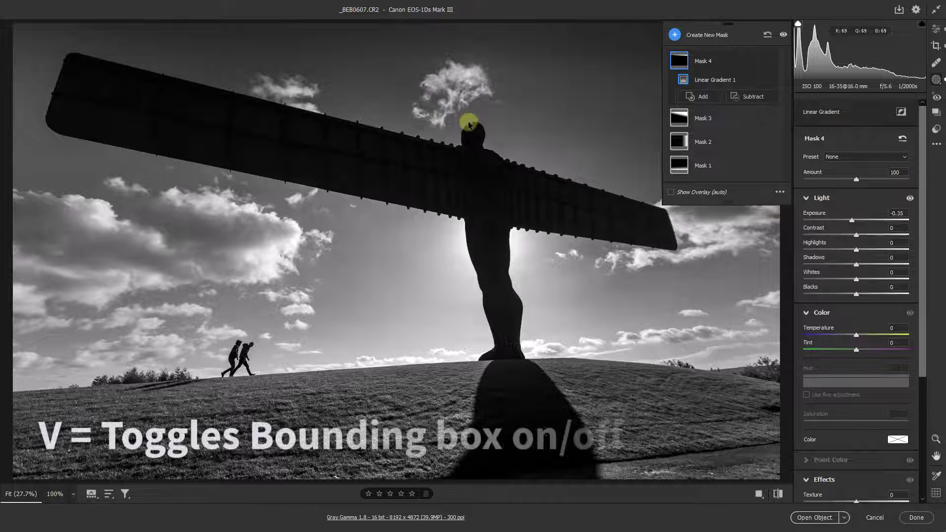
{"action": "key", "text": "v"}
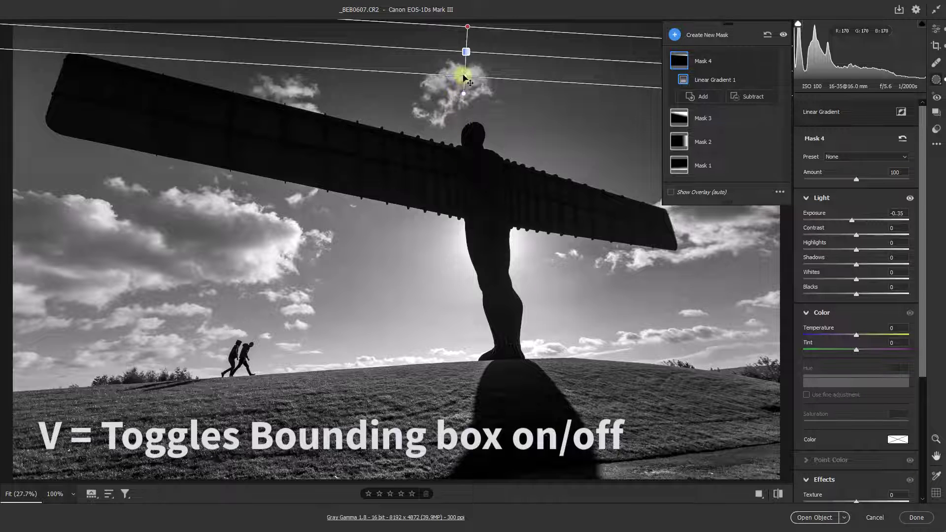
{"action": "left_click_drag", "start_coordinate": [463, 76], "coordinate": [462, 127]}
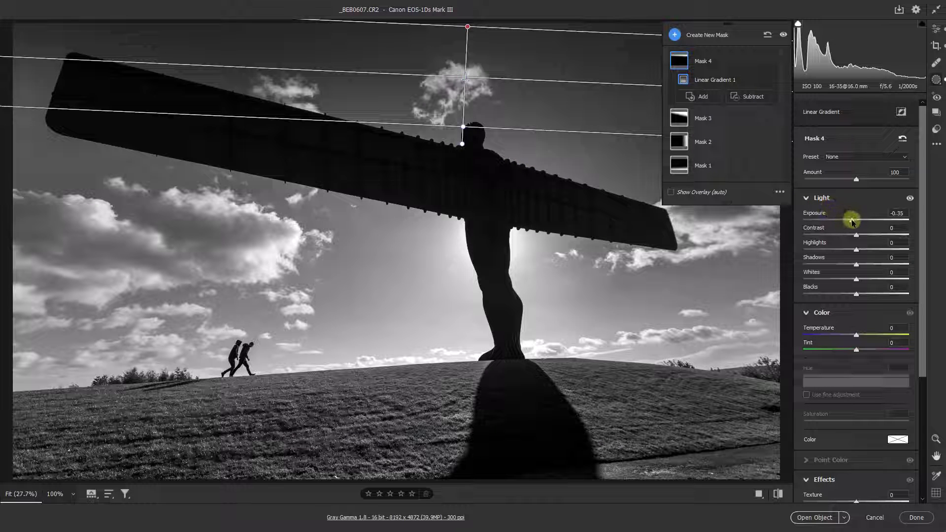
{"action": "left_click_drag", "start_coordinate": [852, 221], "coordinate": [851, 225]}
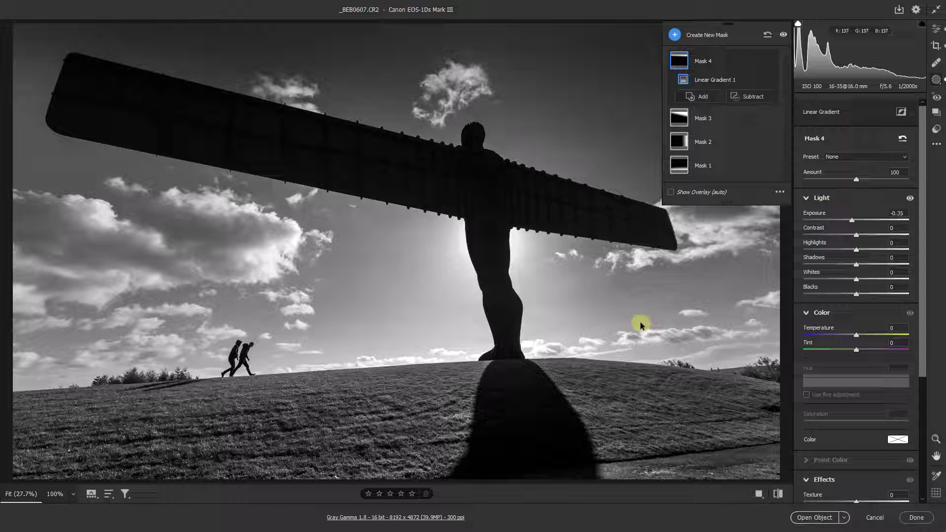
Create a new Brush mask with Highlights -27 and Exposure -1.25
{"action": "left_click", "coordinate": [673, 36]}
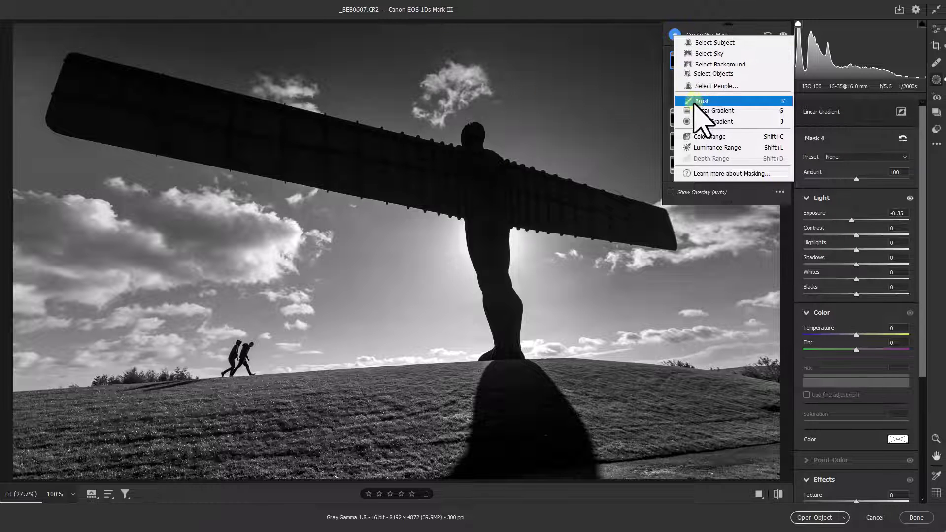
{"action": "left_click", "coordinate": [699, 102]}
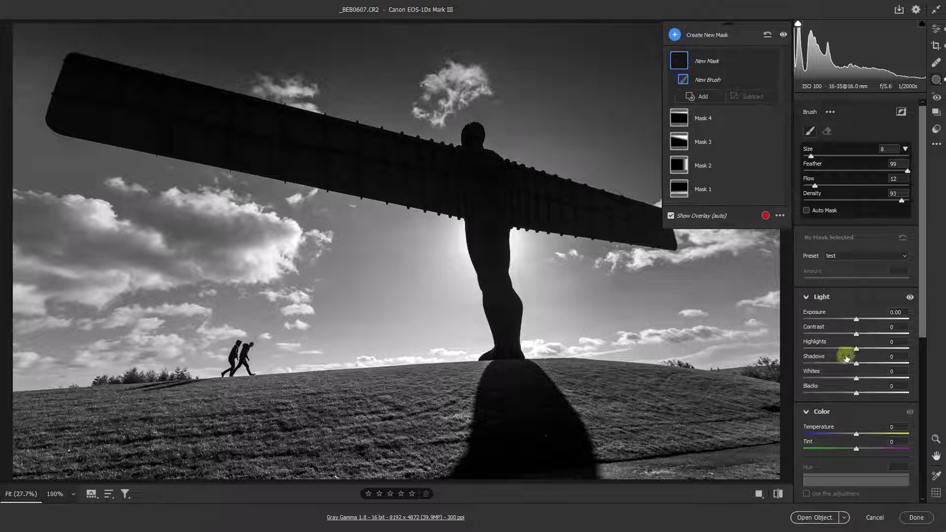
{"action": "left_click", "coordinate": [838, 350]}
{"action": "left_click_drag", "start_coordinate": [839, 351], "coordinate": [845, 325]}
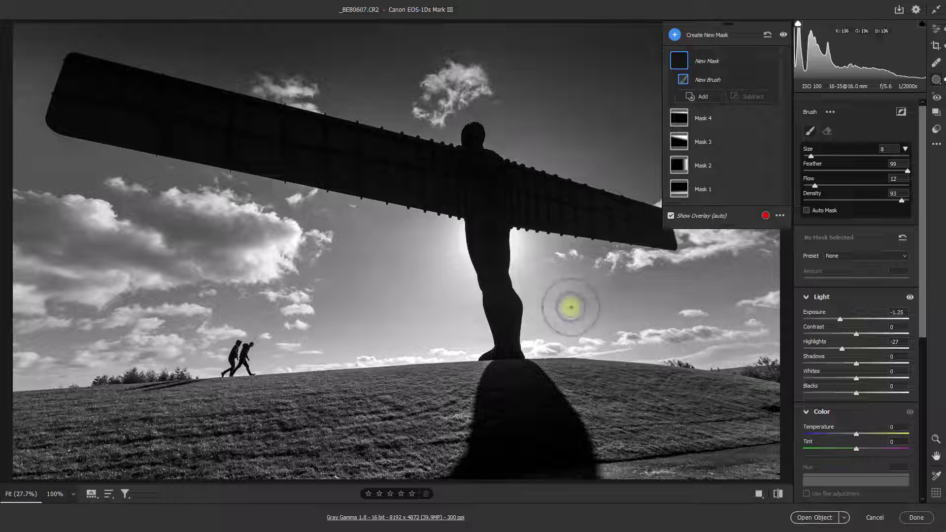
Set the brush size to 14 and paint over the bright sky beside the statue
{"action": "key", "text": "bracketright"}
{"action": "key", "text": "bracketright"}
{"action": "key", "text": "bracketright"}
{"action": "key", "text": "bracketright"}
{"action": "key", "text": "bracketright"}
{"action": "key", "text": "bracketright"}
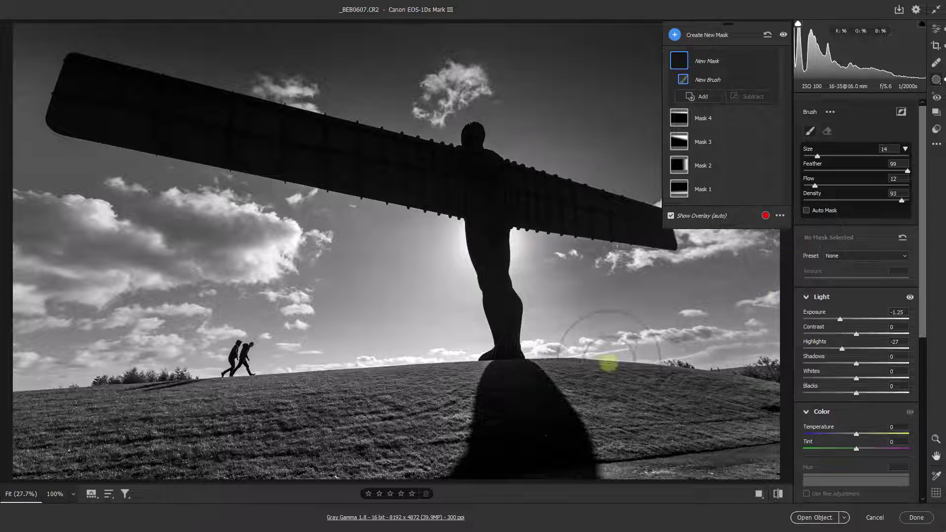
{"action": "left_click_drag", "start_coordinate": [463, 360], "coordinate": [416, 268]}
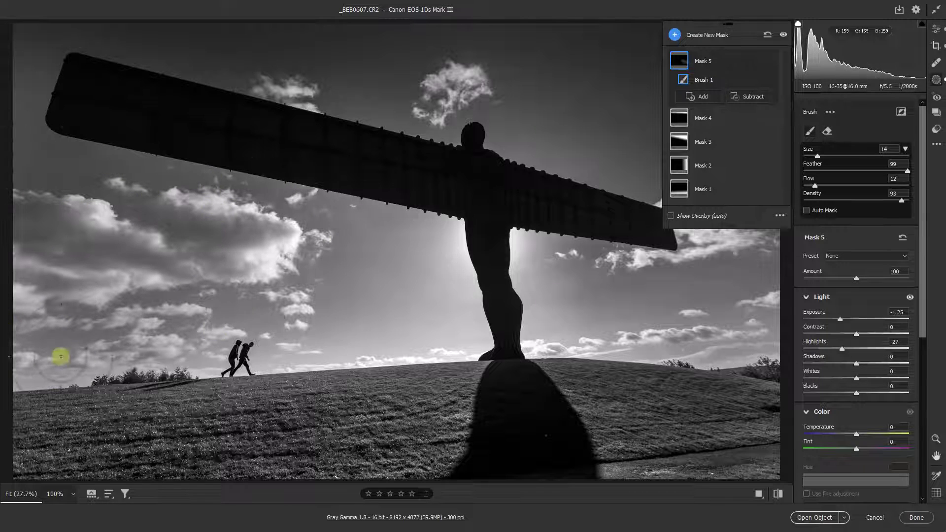
{"action": "left_click_drag", "start_coordinate": [442, 348], "coordinate": [478, 279]}
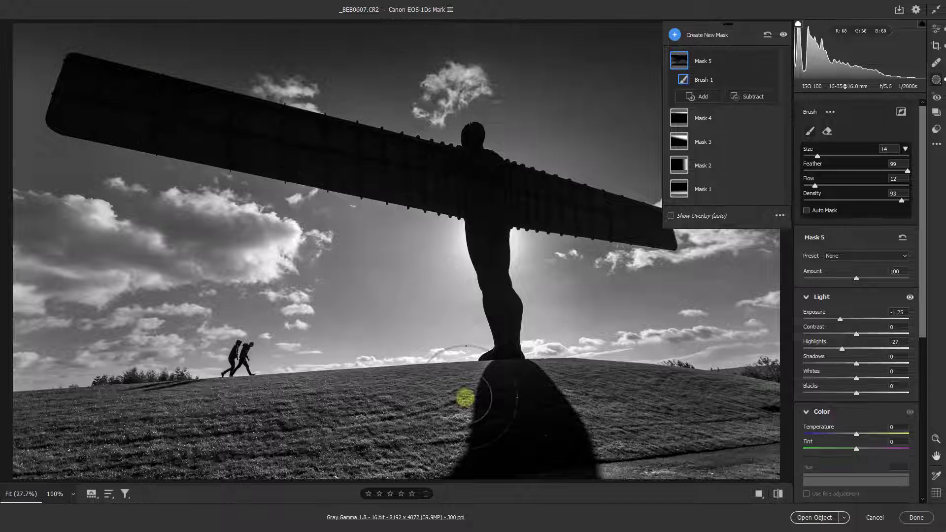
Close Masking and switch back to the main Edit panel
{"action": "left_click", "coordinate": [937, 30]}
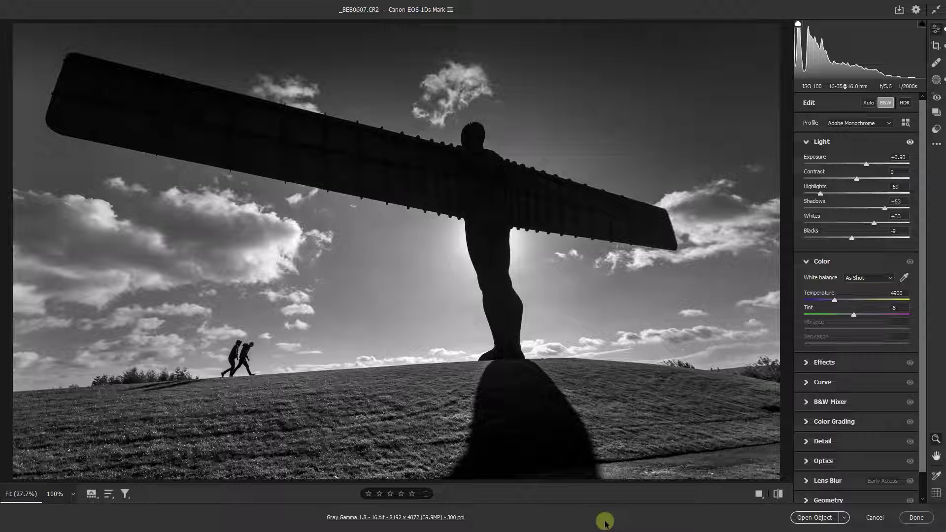
Run AI Denoise at amount 52, checking the preview on the two walkers first
{"action": "left_click", "coordinate": [807, 442]}
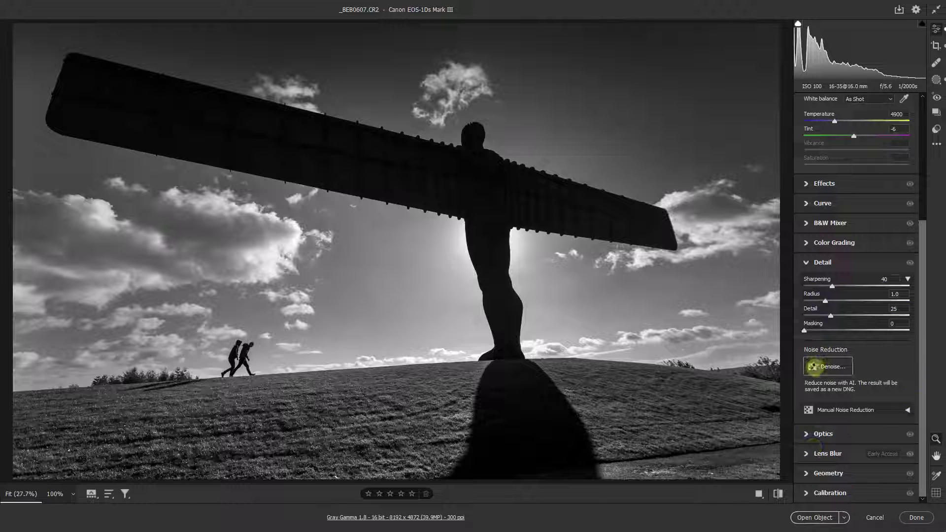
{"action": "left_click", "coordinate": [813, 366]}
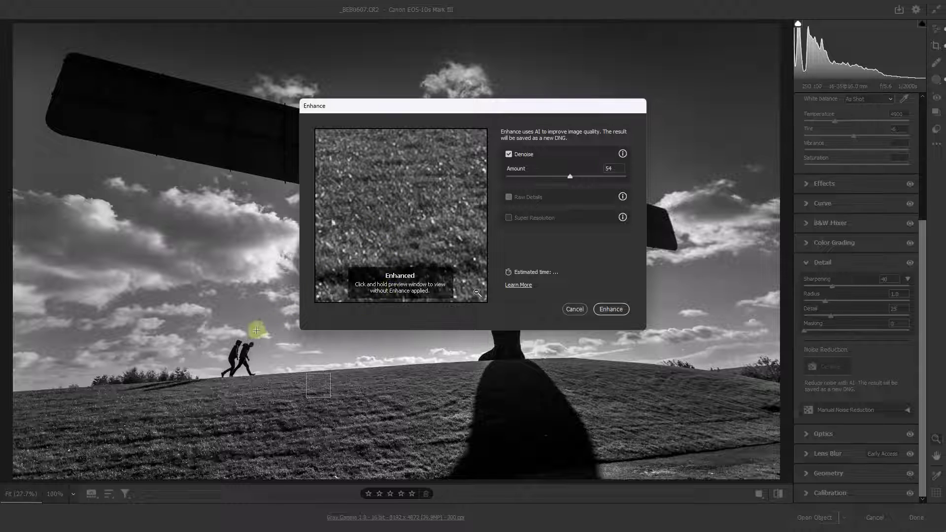
{"action": "left_click", "coordinate": [249, 349]}
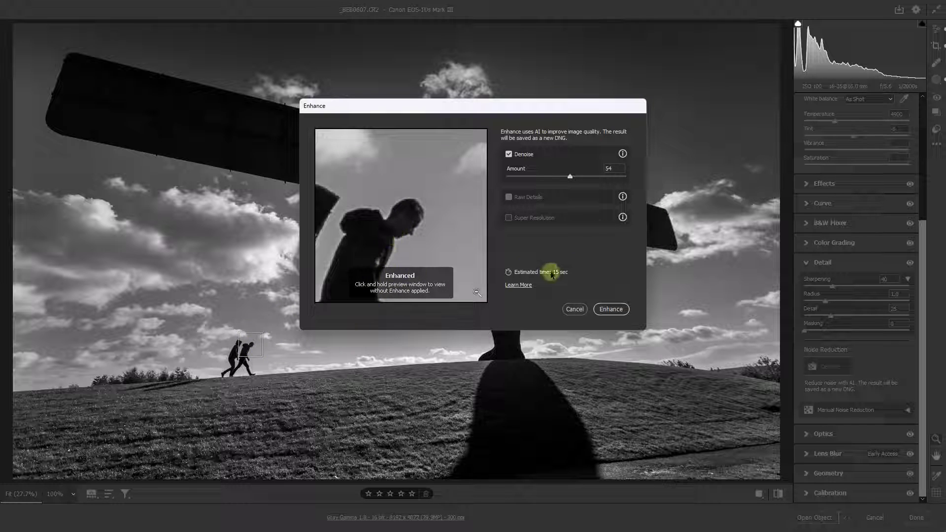
{"action": "left_click", "coordinate": [457, 226]}
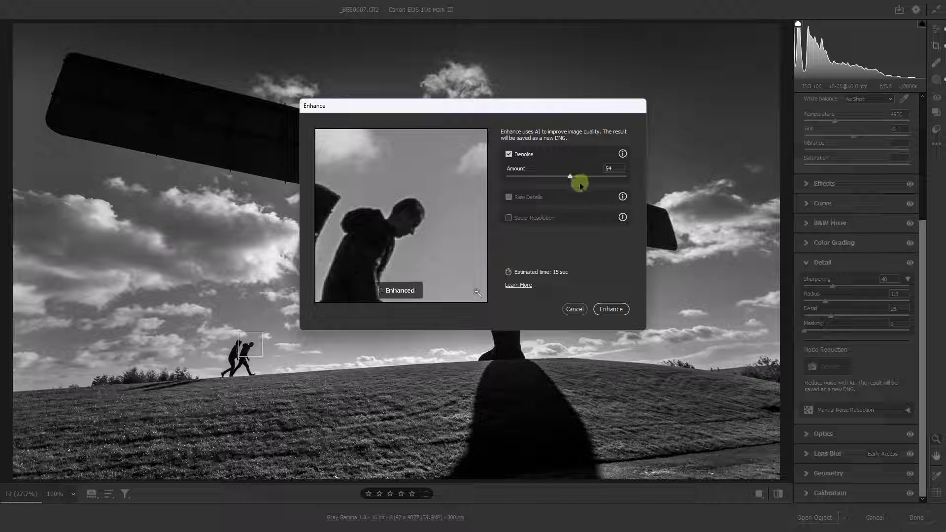
{"action": "left_click_drag", "start_coordinate": [570, 179], "coordinate": [568, 178]}
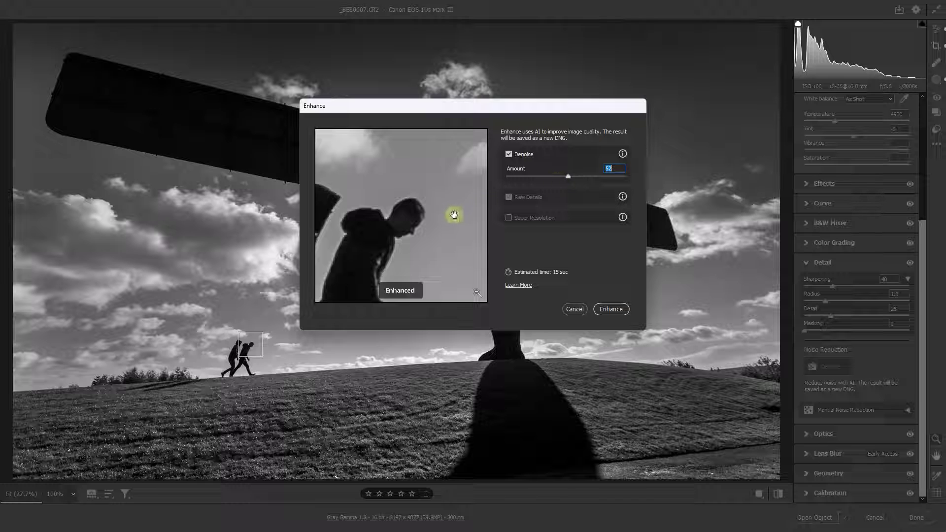
{"action": "left_click", "coordinate": [453, 216]}
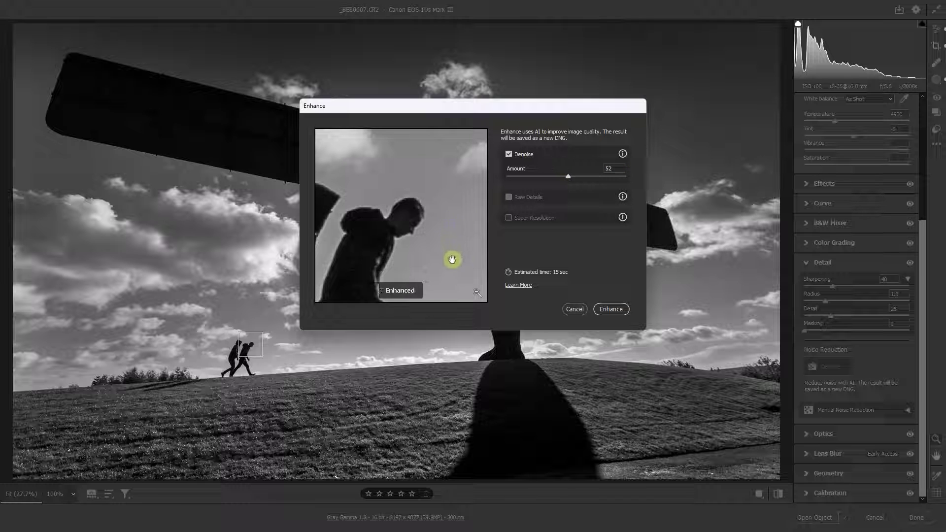
{"action": "left_click", "coordinate": [611, 310]}
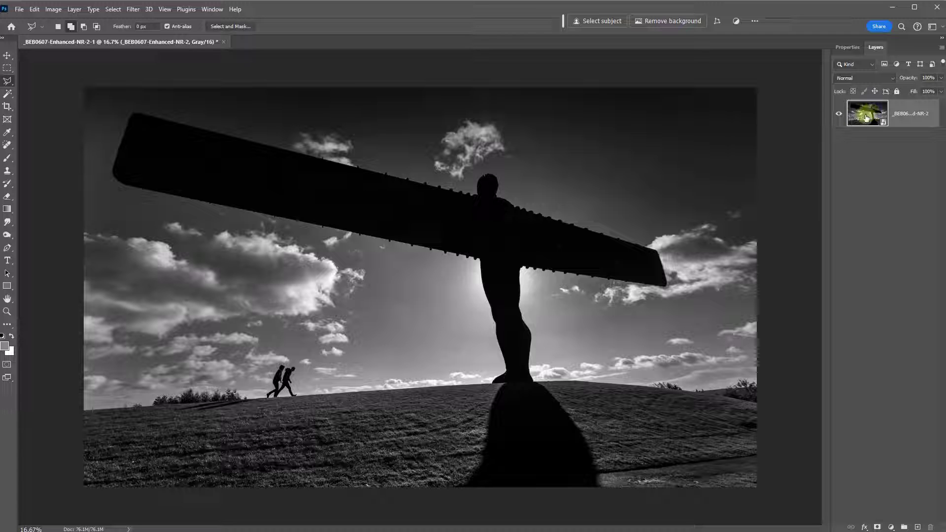
{"action": "double_click", "coordinate": [860, 115]}
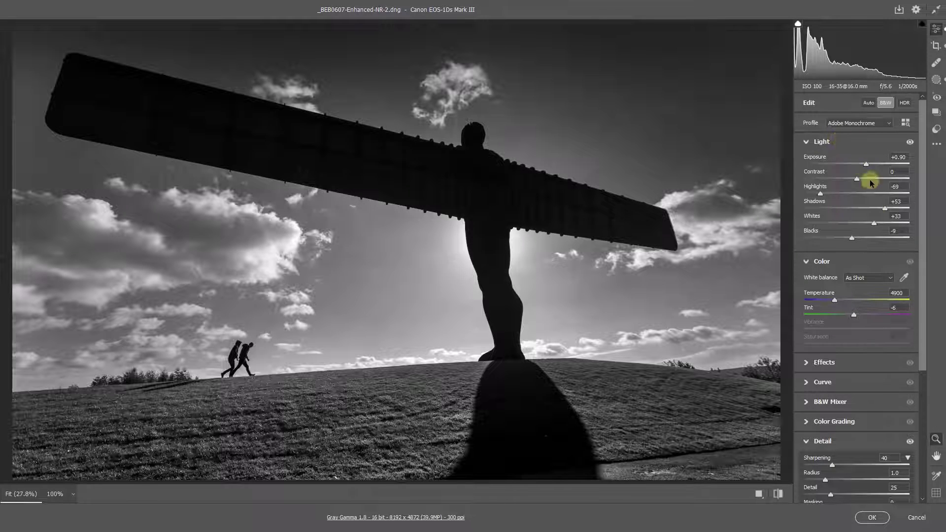
{"action": "left_click", "coordinate": [914, 518]}
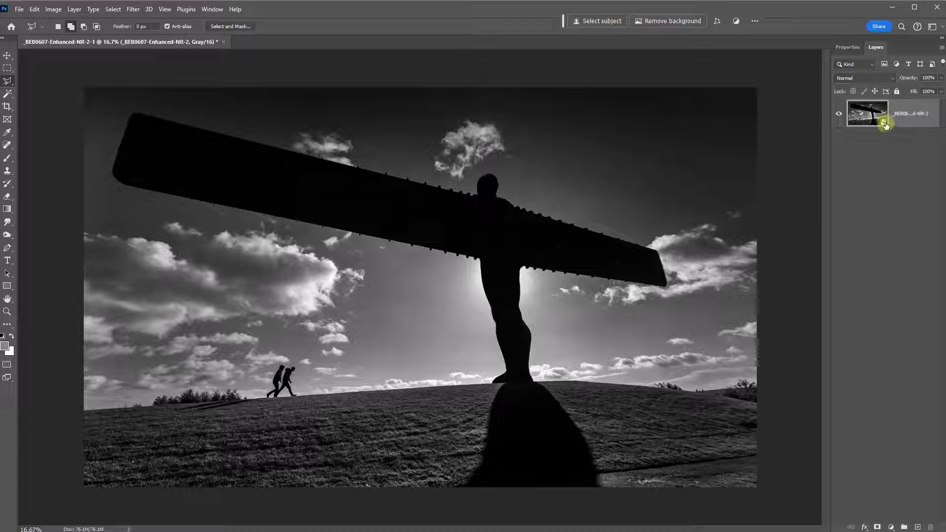
Make a New Smart Object via Copy of the photo layer and rasterize the copy
{"action": "right_click", "coordinate": [913, 115]}
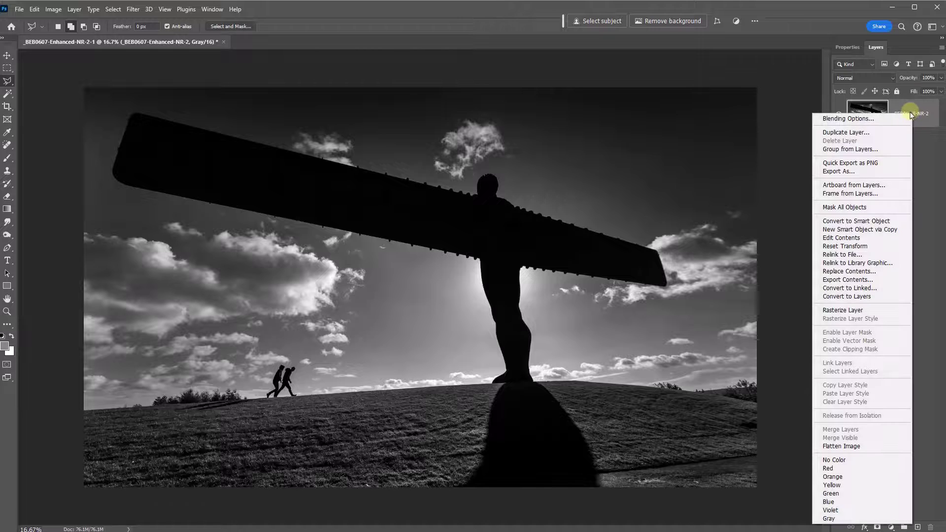
{"action": "left_click", "coordinate": [855, 233]}
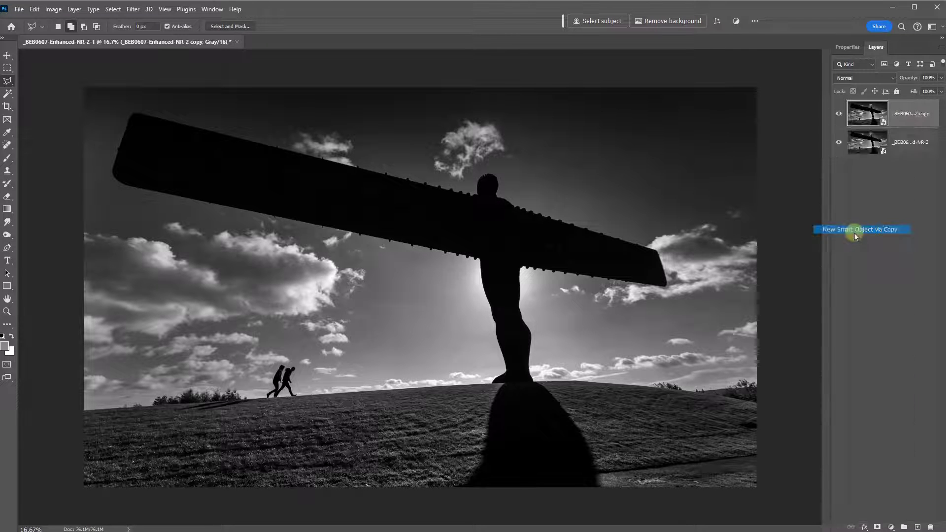
{"action": "right_click", "coordinate": [911, 113]}
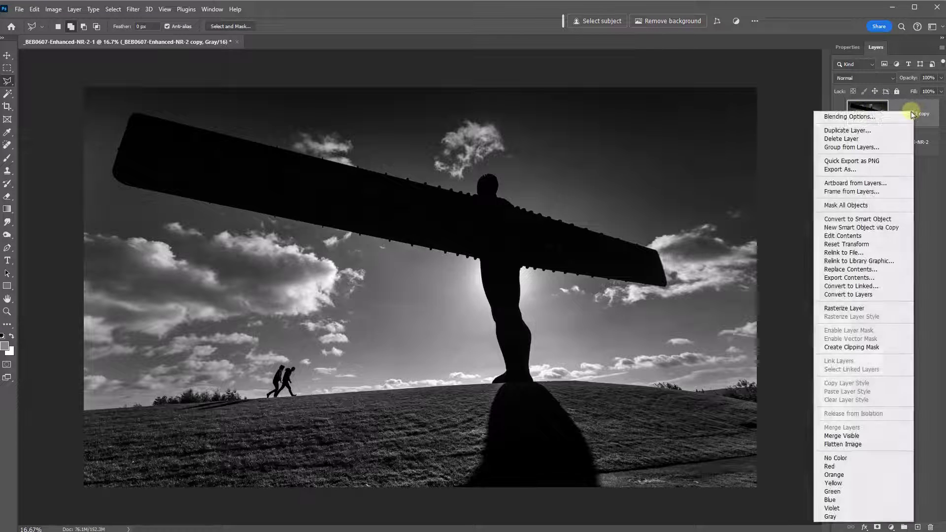
{"action": "left_click", "coordinate": [852, 308]}
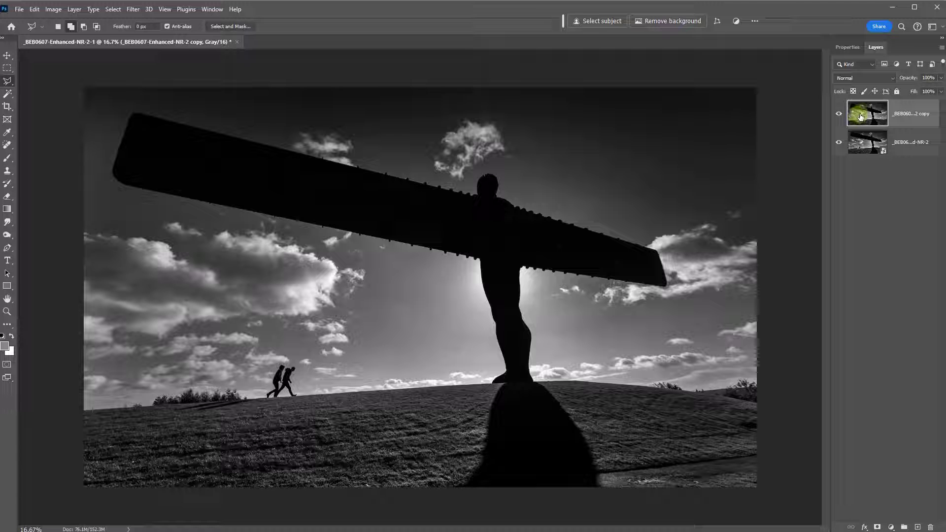
{"action": "key", "text": "ctrl+0"}
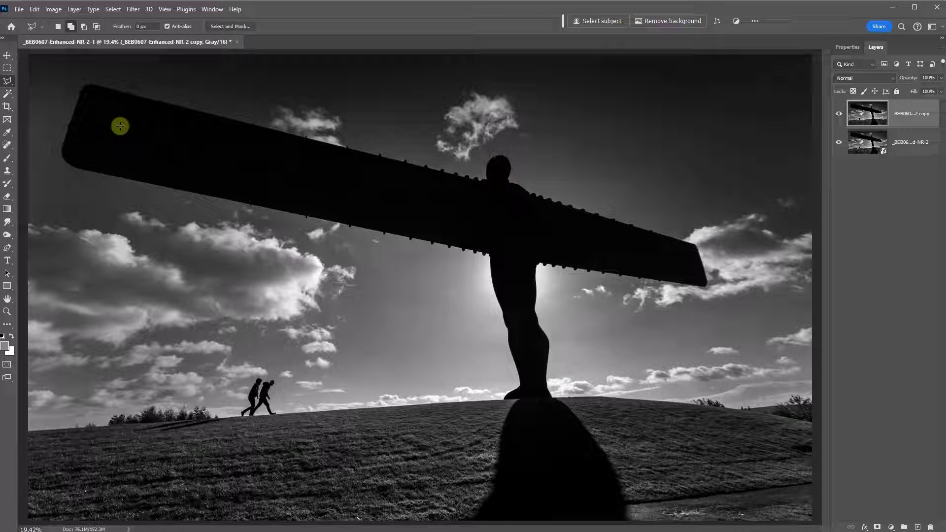
Convert the image to RGB Color, choosing Don't Merge and Don't Rasterize
{"action": "left_click", "coordinate": [54, 9]}
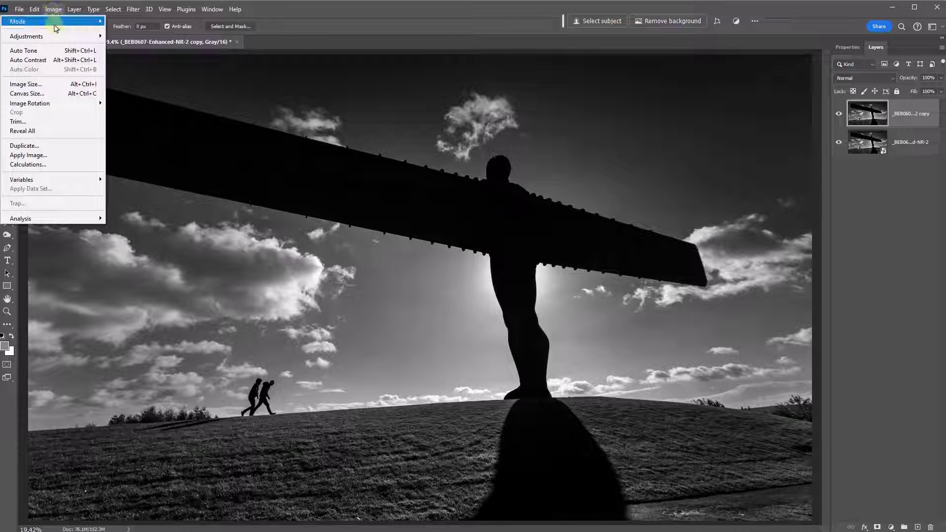
{"action": "mouse_move", "coordinate": [55, 23]}
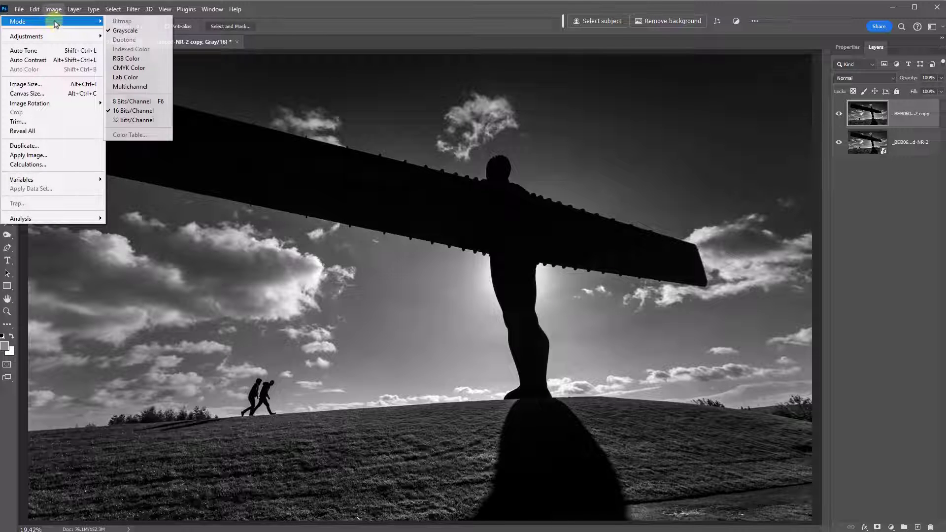
{"action": "left_click", "coordinate": [130, 59]}
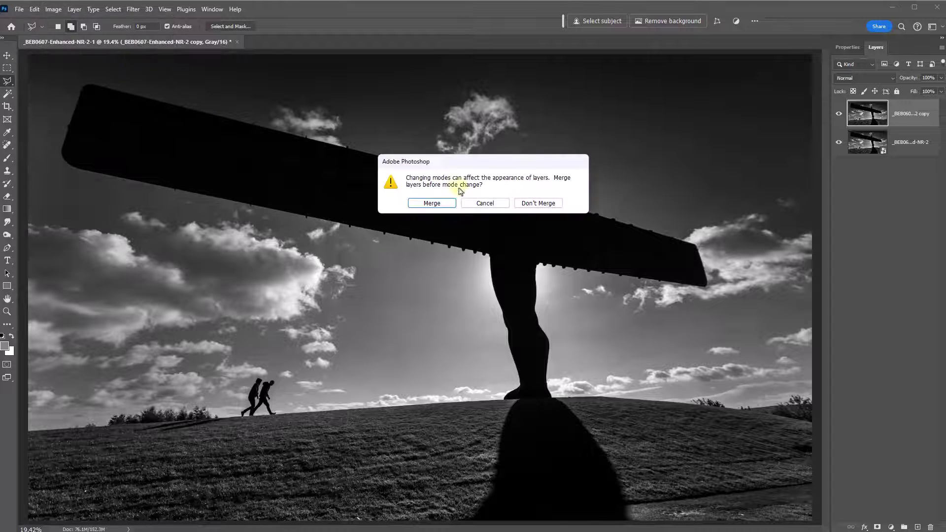
{"action": "left_click", "coordinate": [538, 203]}
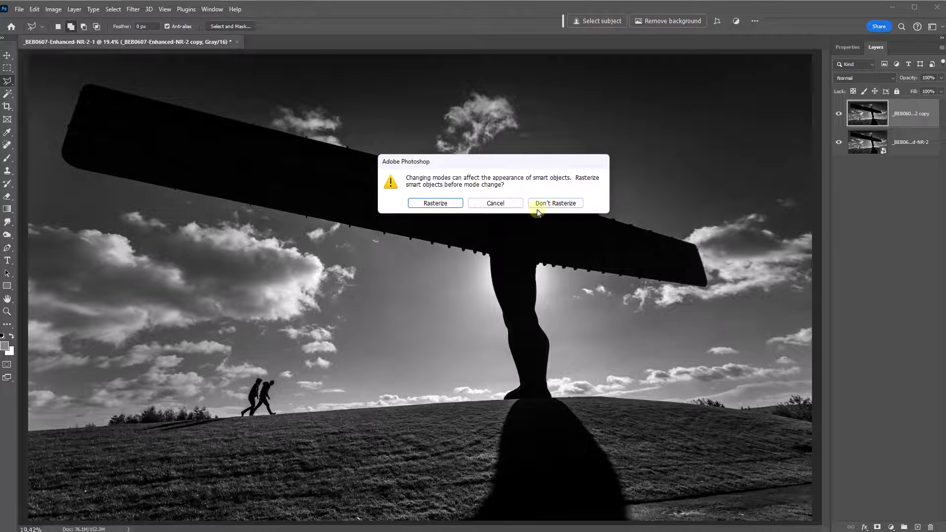
{"action": "left_click", "coordinate": [559, 203]}
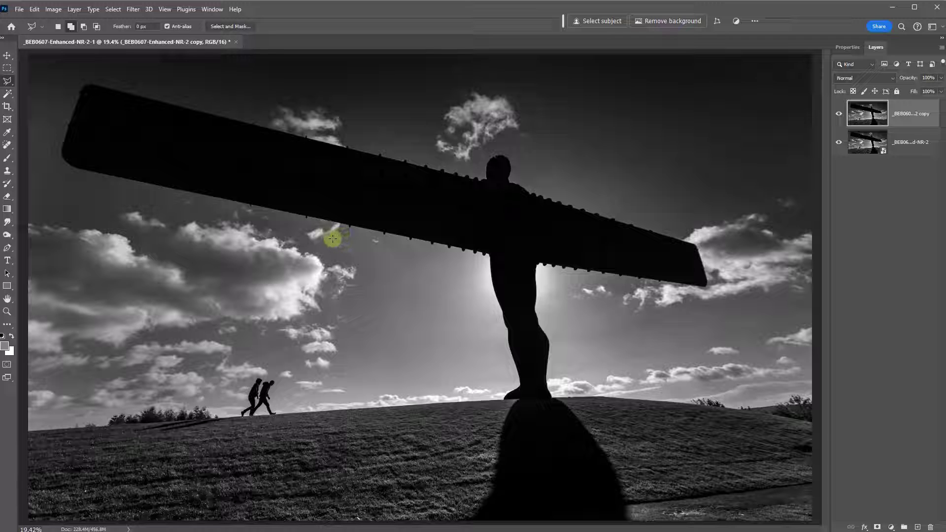
Outline the bottom-right footpath strip with the Polygonal Lasso Tool
{"action": "right_click", "coordinate": [7, 81]}
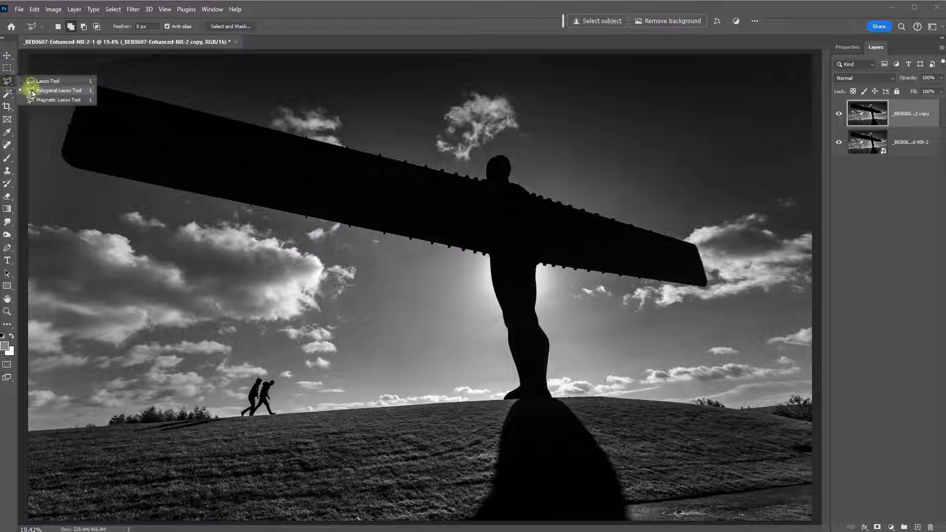
{"action": "left_click", "coordinate": [32, 92]}
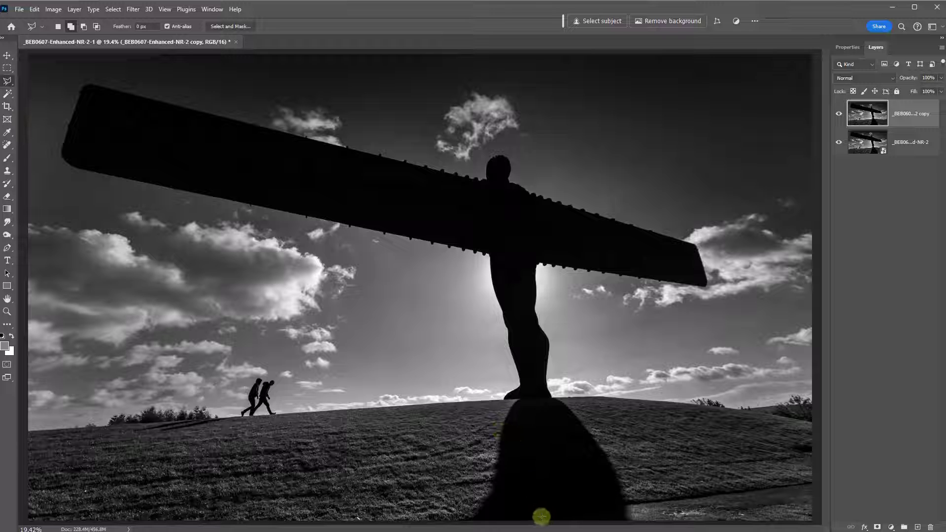
{"action": "left_click", "coordinate": [522, 517]}
{"action": "left_click", "coordinate": [564, 502]}
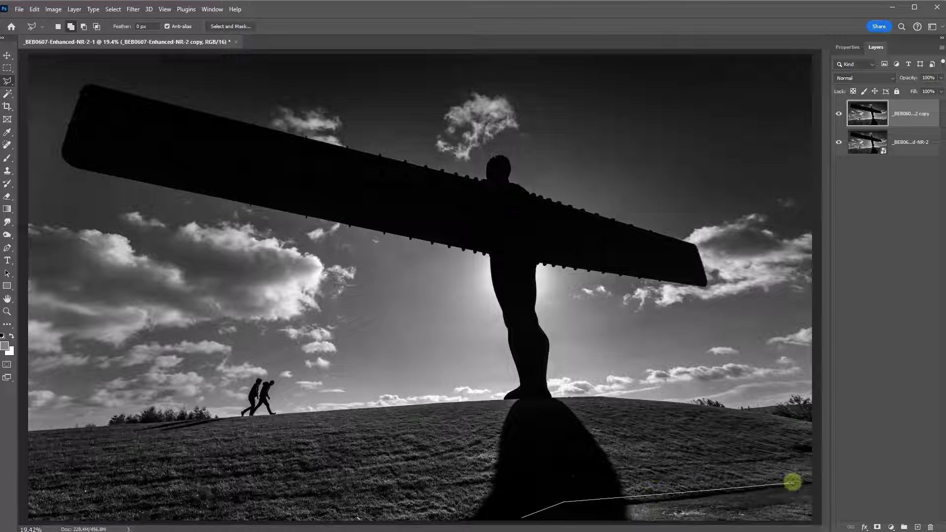
{"action": "left_click", "coordinate": [817, 476]}
{"action": "left_click", "coordinate": [817, 523]}
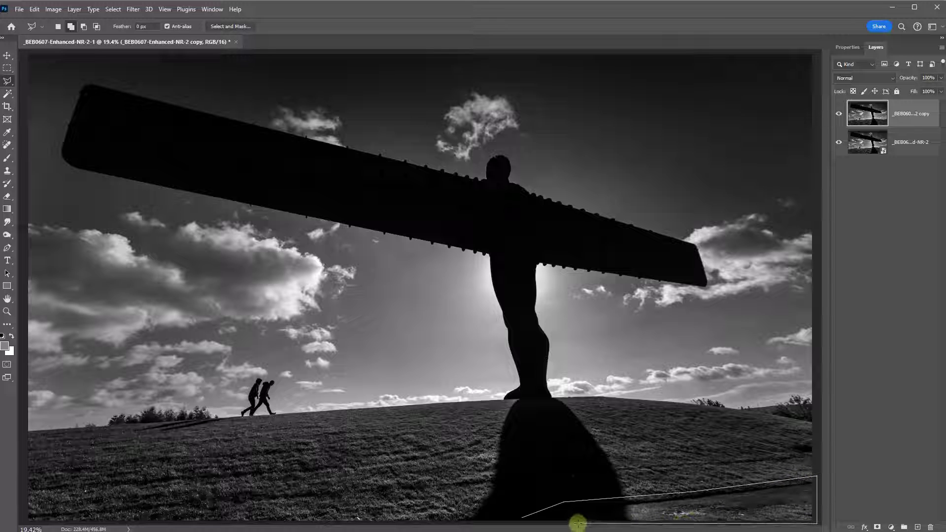
{"action": "left_click", "coordinate": [522, 518]}
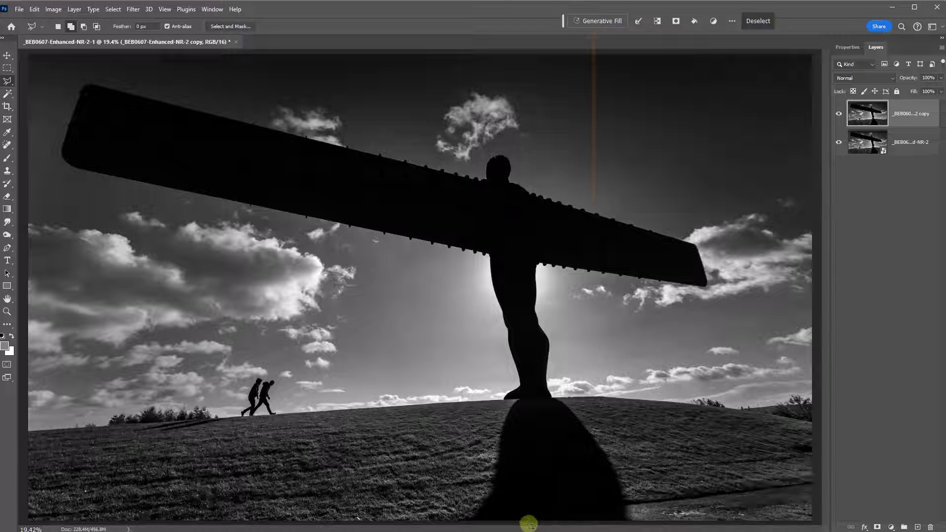
Generative Fill the path with an empty prompt, compare variations, then select the rasterized copy layer
{"action": "left_click", "coordinate": [589, 21]}
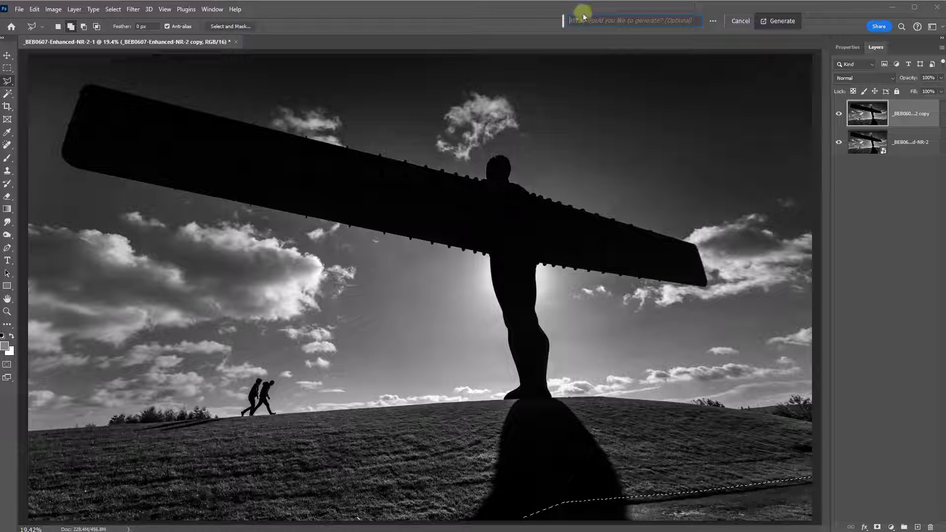
{"action": "key", "text": "Return"}
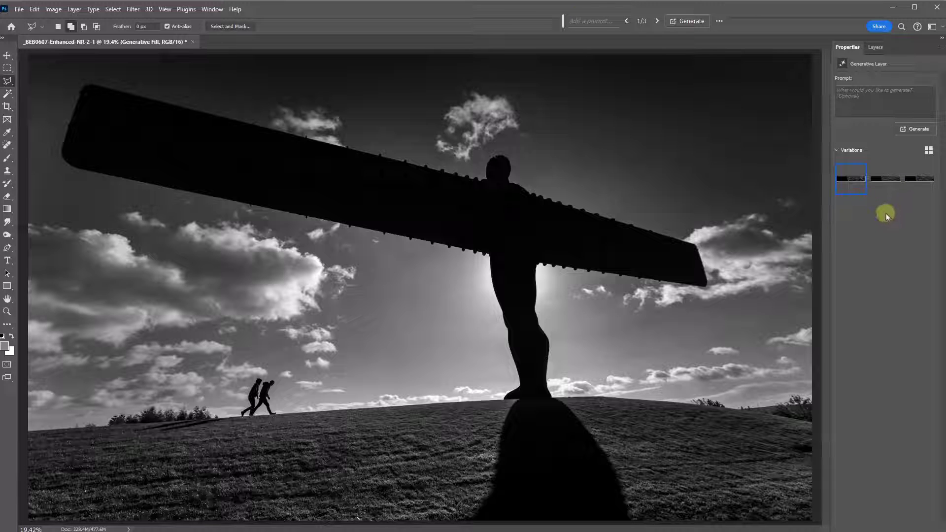
{"action": "left_click", "coordinate": [889, 182]}
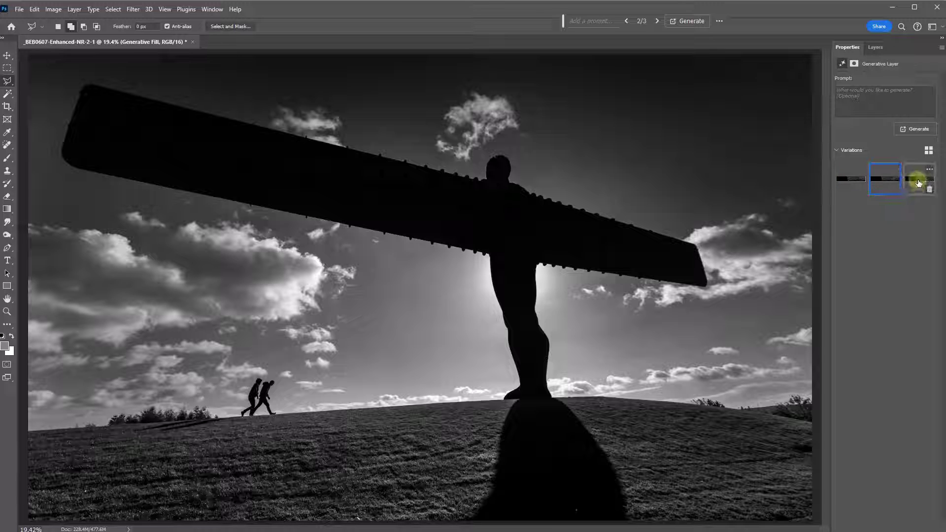
{"action": "left_click", "coordinate": [920, 182]}
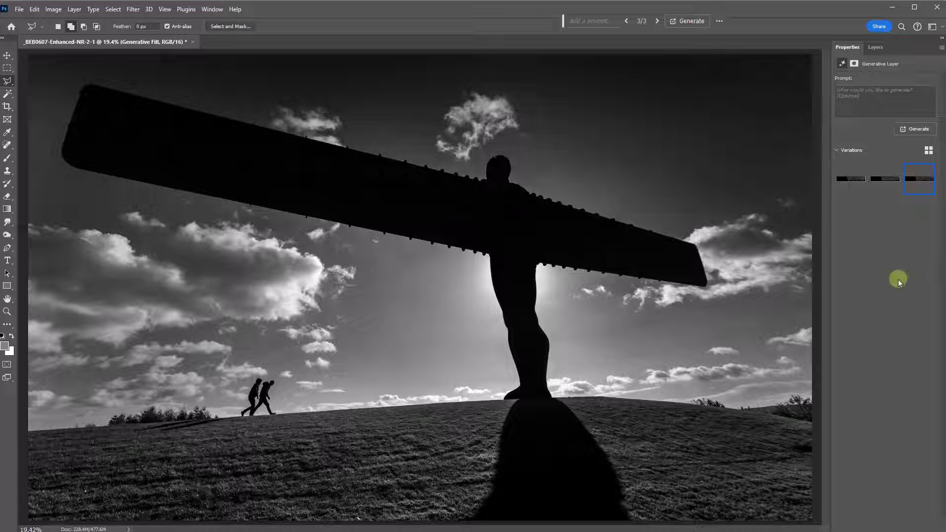
{"action": "left_click", "coordinate": [876, 47]}
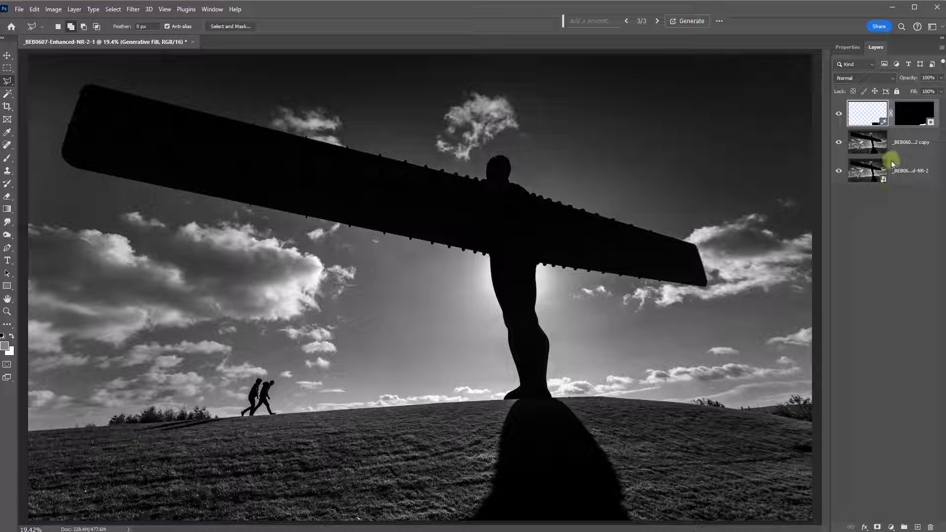
{"action": "left_click", "coordinate": [904, 142]}
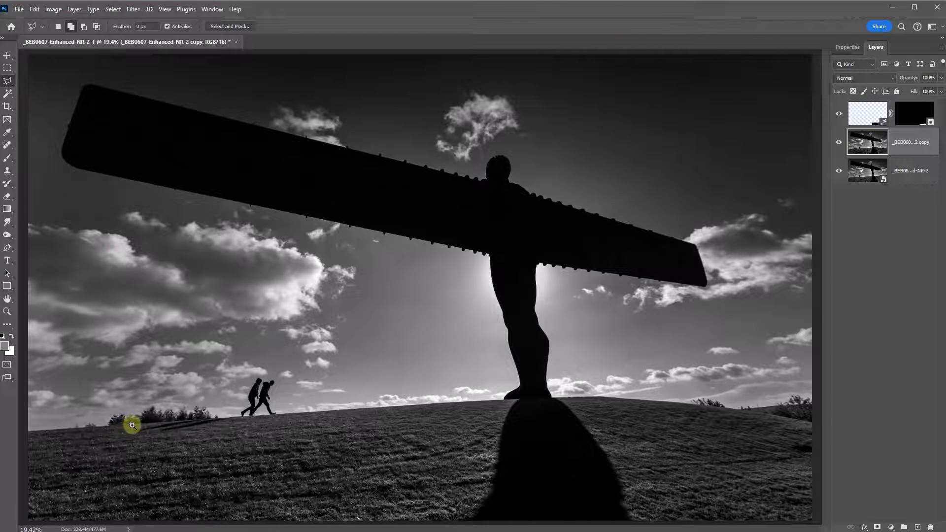
Zoom in on the walkers and lasso the row of bushes along the hill crest
{"action": "left_click", "coordinate": [204, 402], "text": "ctrl"}
{"action": "left_click", "coordinate": [467, 308], "text": "ctrl"}
{"action": "left_click", "coordinate": [467, 316], "text": "ctrl"}
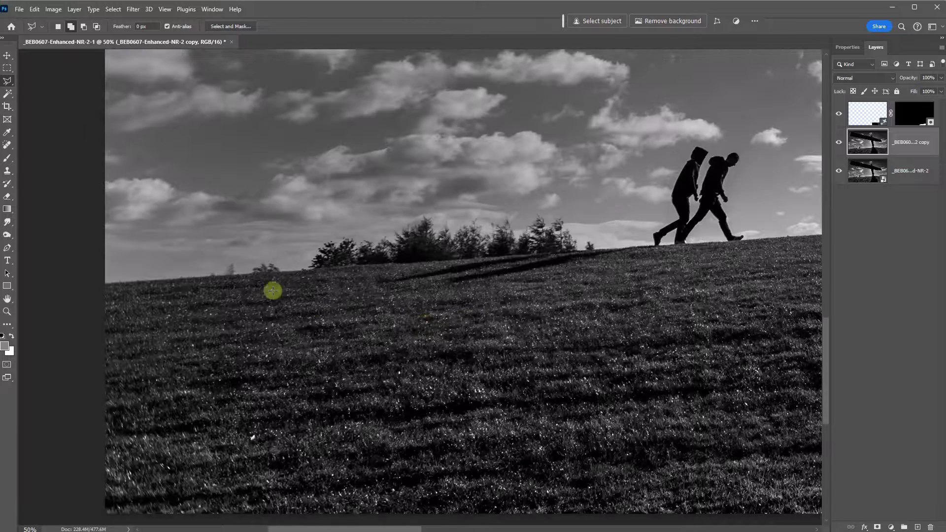
{"action": "left_click", "coordinate": [170, 269]}
{"action": "left_click", "coordinate": [202, 281]}
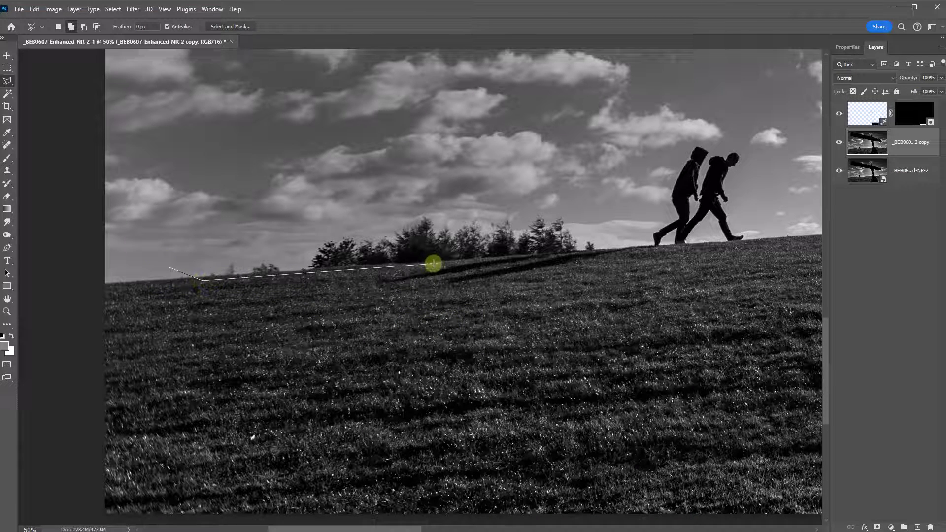
{"action": "left_click", "coordinate": [617, 249]}
{"action": "left_click", "coordinate": [560, 210]}
{"action": "left_click", "coordinate": [535, 207]}
{"action": "left_click", "coordinate": [483, 204]}
{"action": "left_click", "coordinate": [373, 208]}
{"action": "left_click", "coordinate": [294, 237]}
{"action": "left_click", "coordinate": [208, 251]}
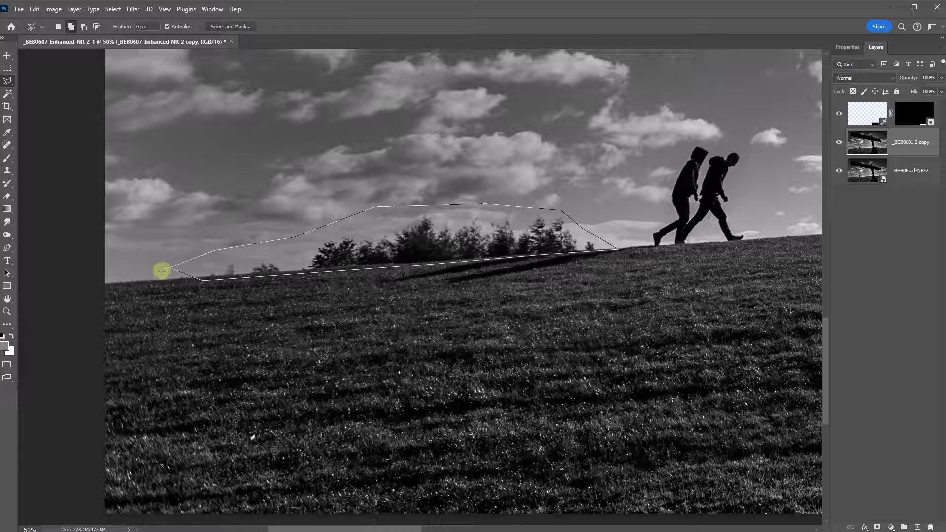
{"action": "left_click", "coordinate": [169, 268]}
Generative Fill the bushes with an empty prompt and keep the third variation
{"action": "left_click", "coordinate": [589, 14]}
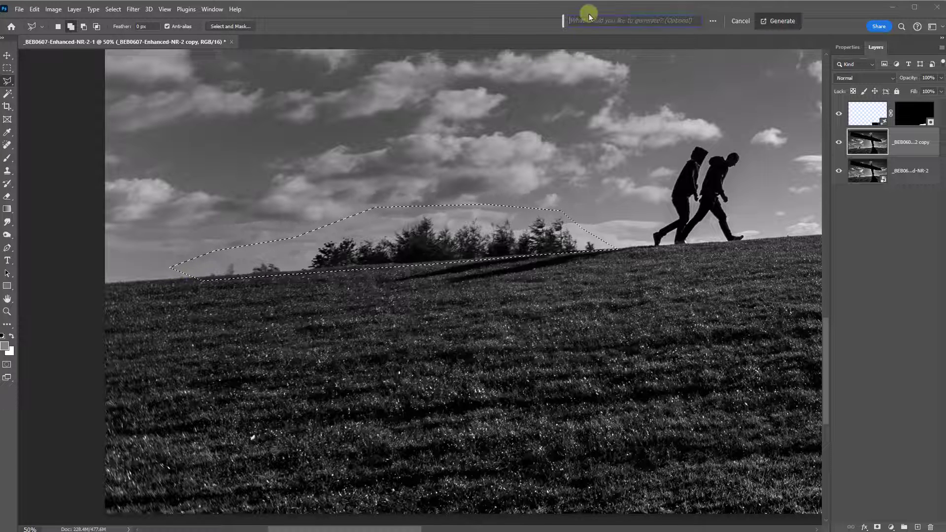
{"action": "key", "text": "Return"}
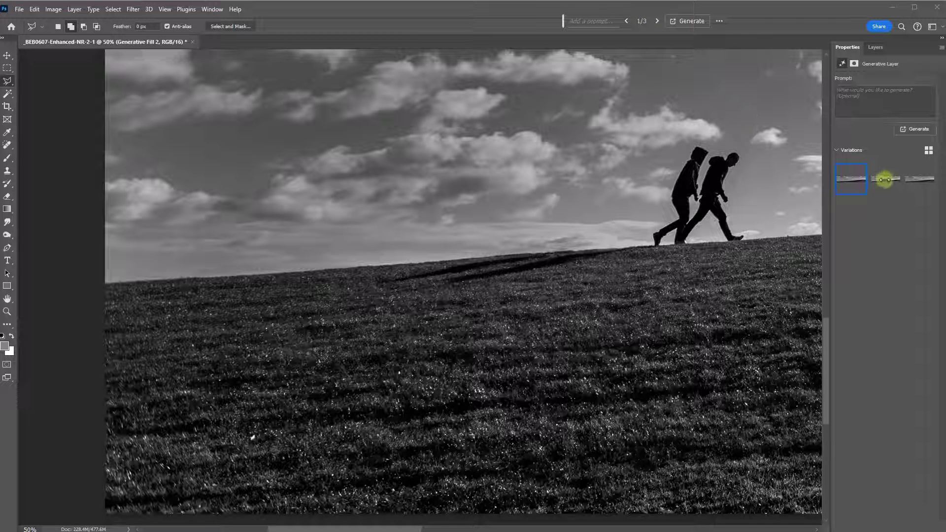
{"action": "left_click", "coordinate": [886, 179]}
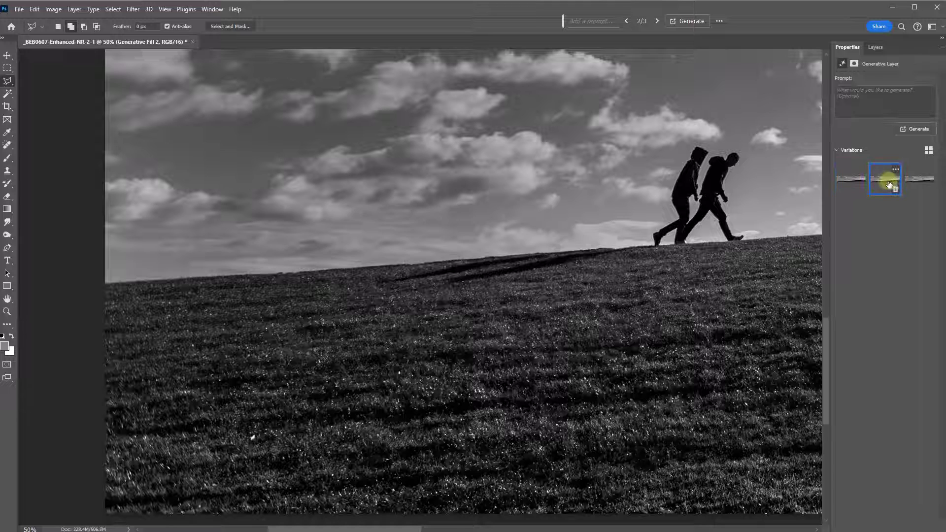
{"action": "left_click", "coordinate": [926, 186]}
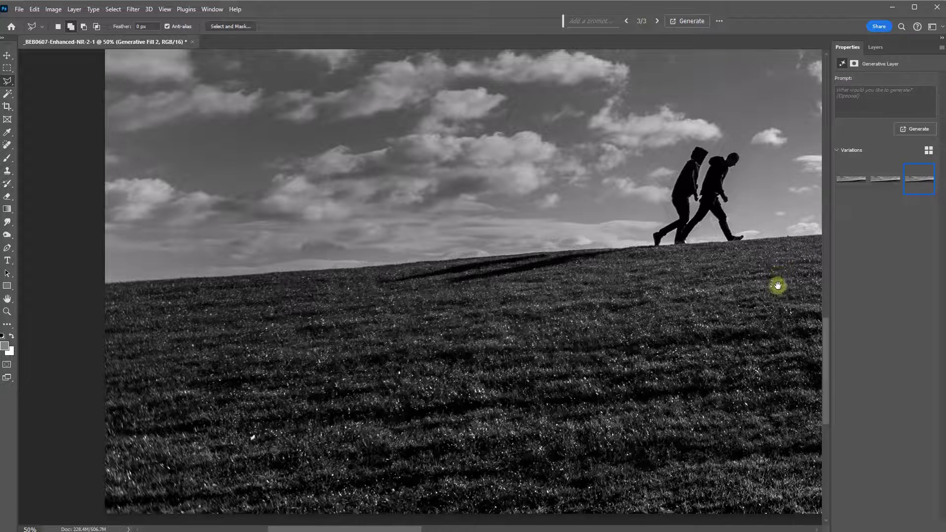
Pan to the right-hand hill crest and lasso the windswept bushes there
{"action": "left_click_drag", "start_coordinate": [780, 285], "coordinate": [185, 268]}
{"action": "left_click_drag", "start_coordinate": [744, 251], "coordinate": [212, 244]}
{"action": "left_click_drag", "start_coordinate": [369, 242], "coordinate": [598, 245]}
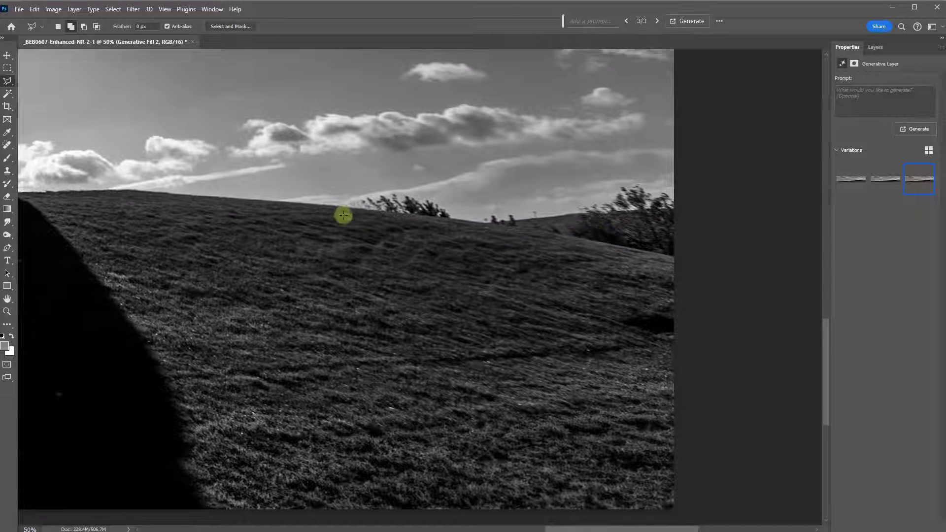
{"action": "left_click", "coordinate": [308, 180]}
{"action": "left_click", "coordinate": [326, 208]}
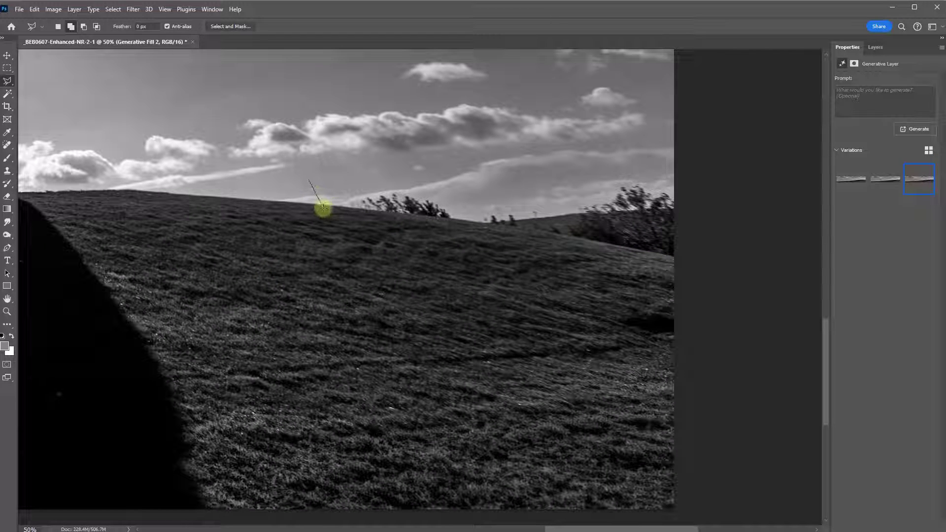
{"action": "left_click", "coordinate": [518, 230]}
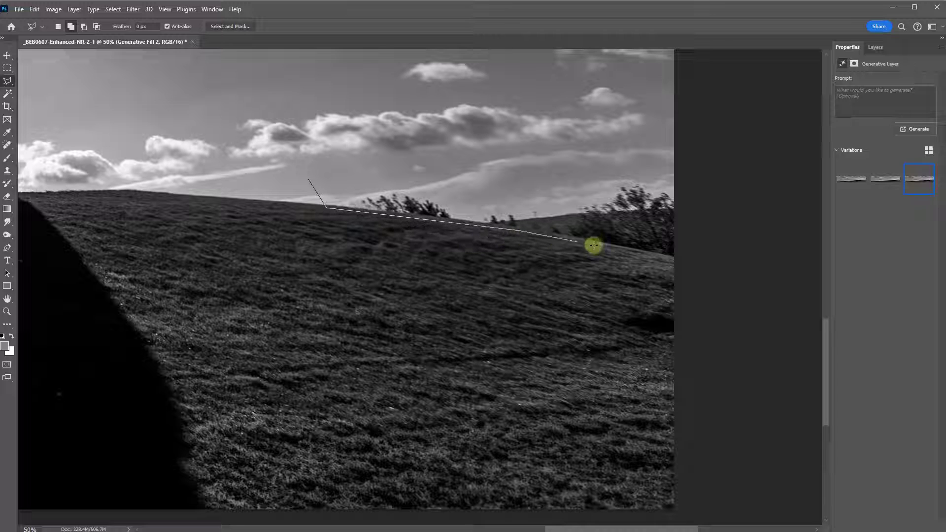
{"action": "left_click", "coordinate": [683, 263]}
{"action": "left_click", "coordinate": [682, 171]}
{"action": "left_click", "coordinate": [616, 170]}
{"action": "left_click", "coordinate": [510, 204]}
{"action": "left_click", "coordinate": [454, 201]}
{"action": "left_click", "coordinate": [373, 177]}
{"action": "left_click", "coordinate": [333, 189]}
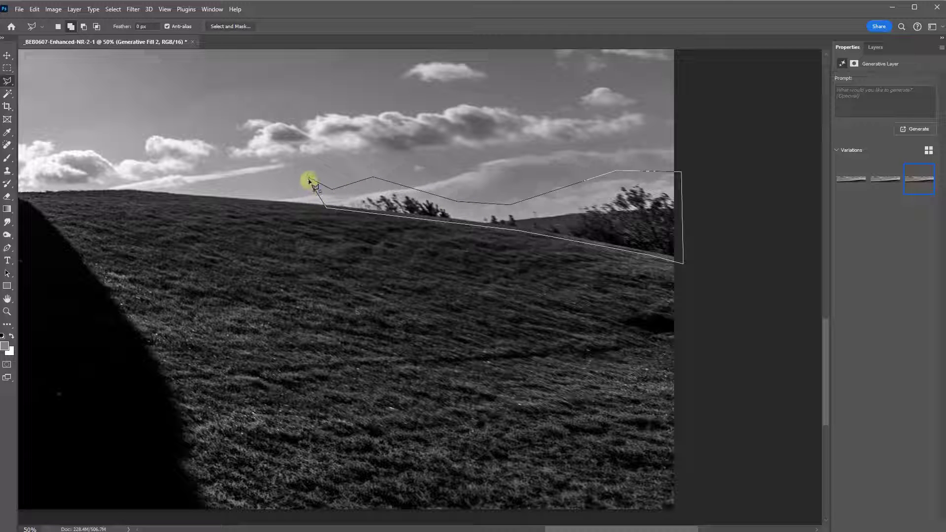
{"action": "double_click", "coordinate": [309, 178]}
Generative Fill the right-hand bushes with an empty prompt and choose variation 3 of 3
{"action": "left_click", "coordinate": [585, 22]}
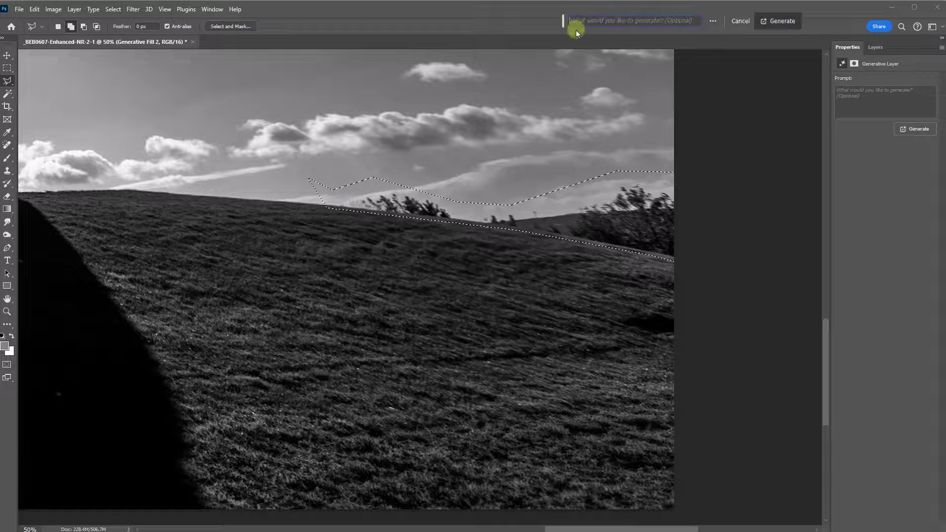
{"action": "key", "text": "Return"}
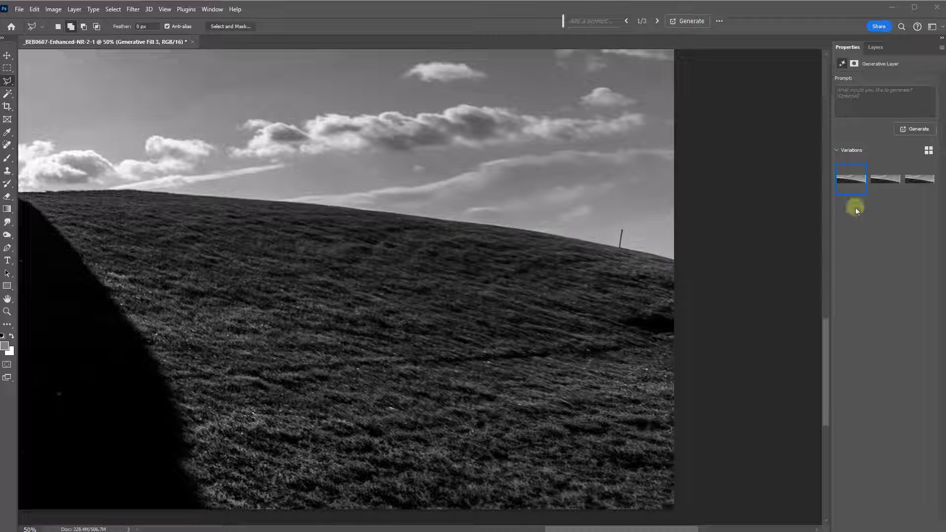
{"action": "left_click", "coordinate": [886, 180]}
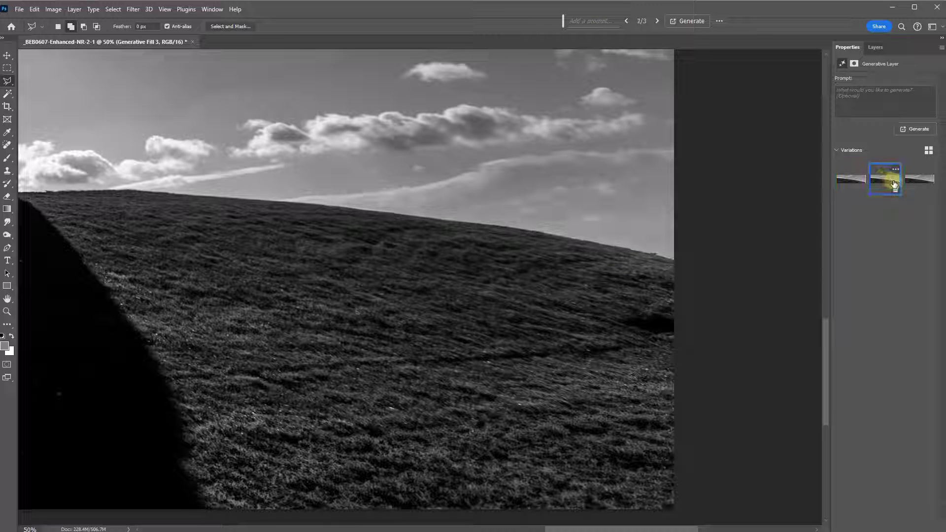
{"action": "left_click", "coordinate": [920, 179]}
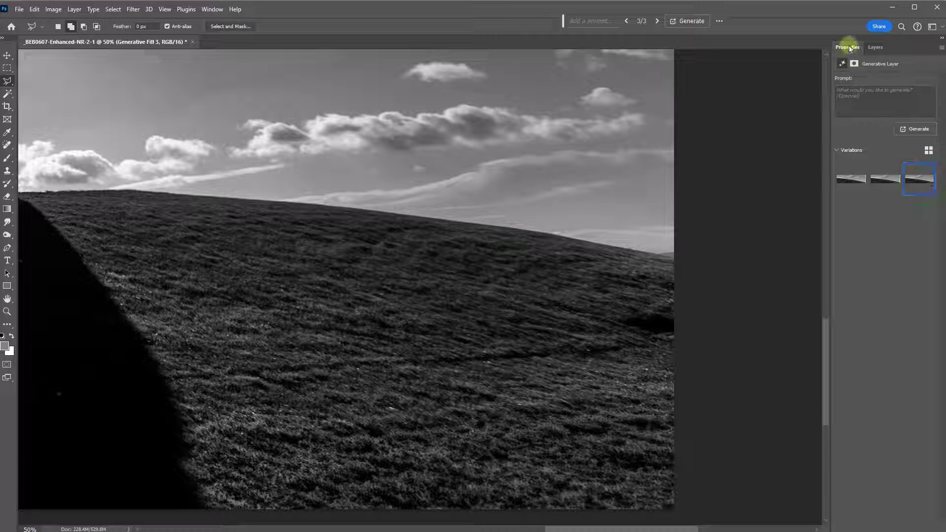
Hide the three Generative Fill layers and fit the original photo on screen
{"action": "left_click", "coordinate": [876, 47]}
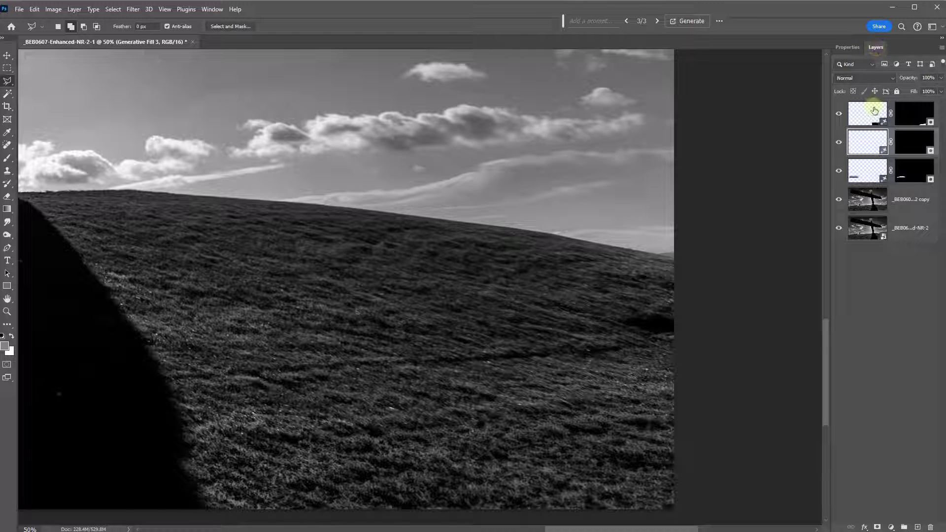
{"action": "left_click", "coordinate": [839, 115]}
{"action": "left_click", "coordinate": [839, 143]}
{"action": "left_click", "coordinate": [843, 171]}
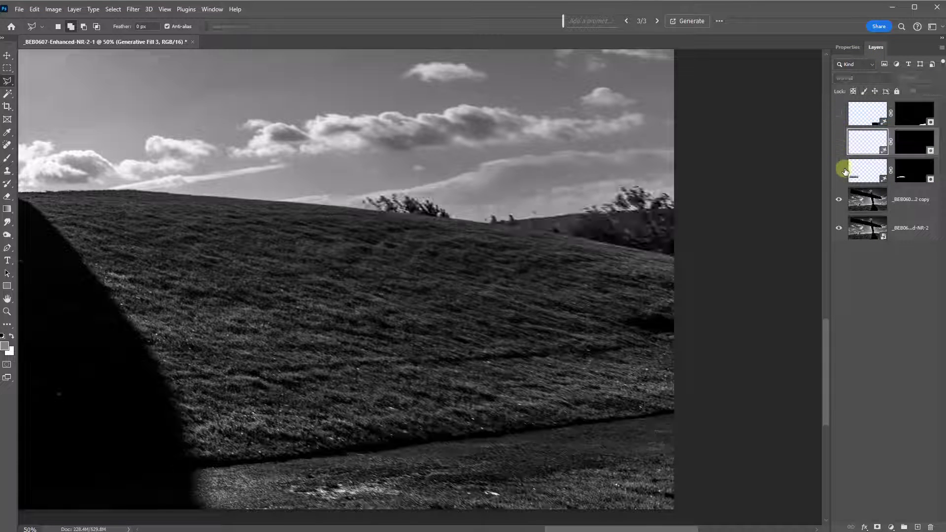
{"action": "key", "text": "ctrl+0"}
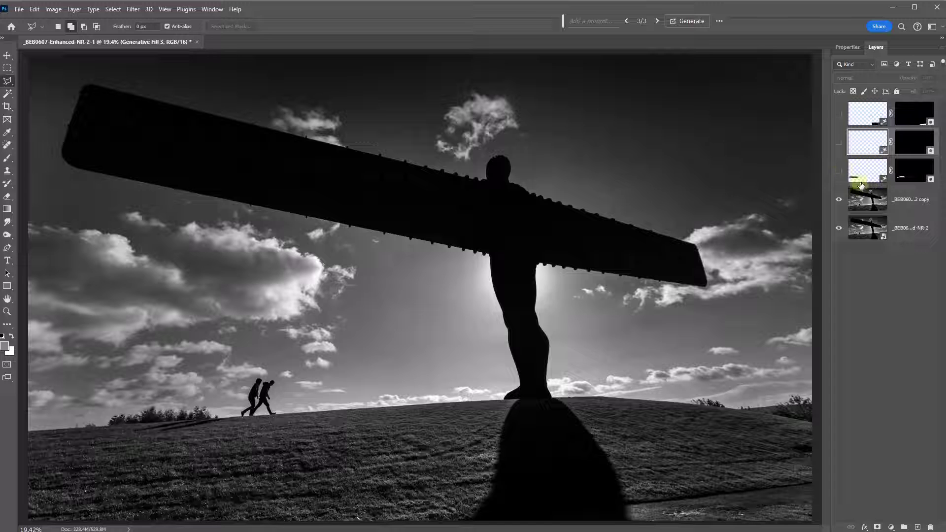
Turn the three Generative Fill layers back on to view the cleaned hillside
{"action": "left_click", "coordinate": [839, 171]}
{"action": "left_click", "coordinate": [840, 142]}
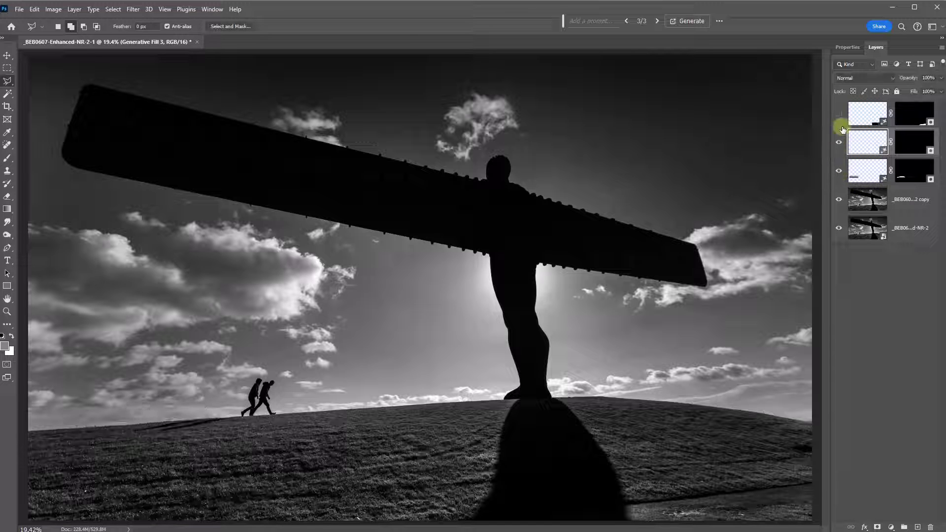
{"action": "left_click", "coordinate": [840, 114]}
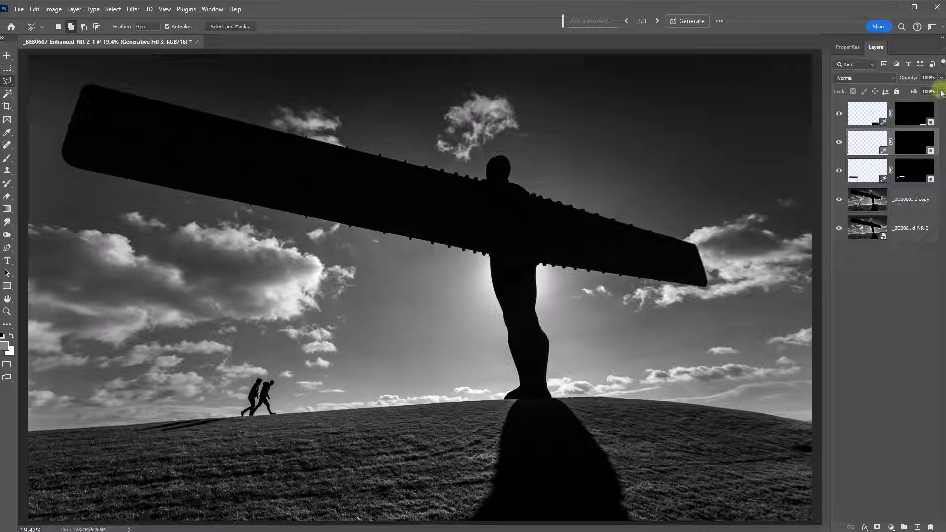
Flatten the Angel of the North image into one Background layer via the Layers panel menu
{"action": "left_click", "coordinate": [942, 47]}
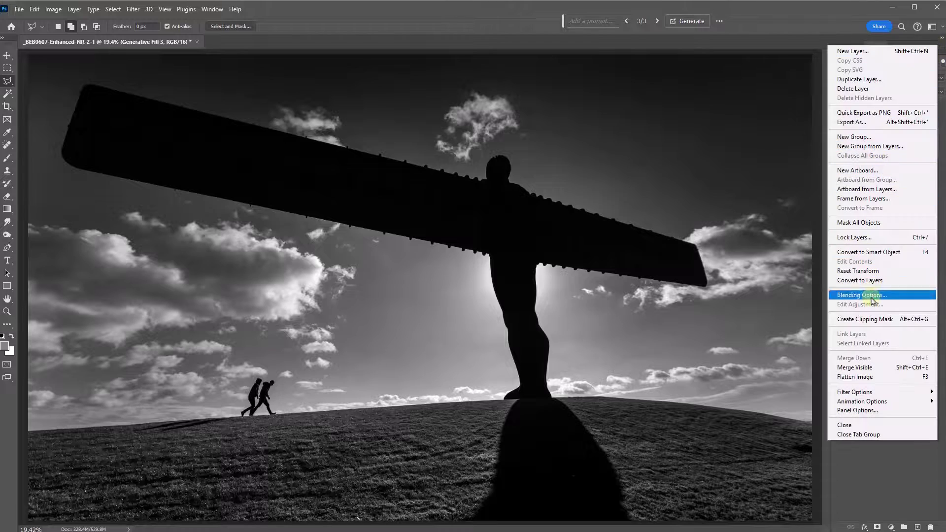
{"action": "left_click", "coordinate": [862, 378]}
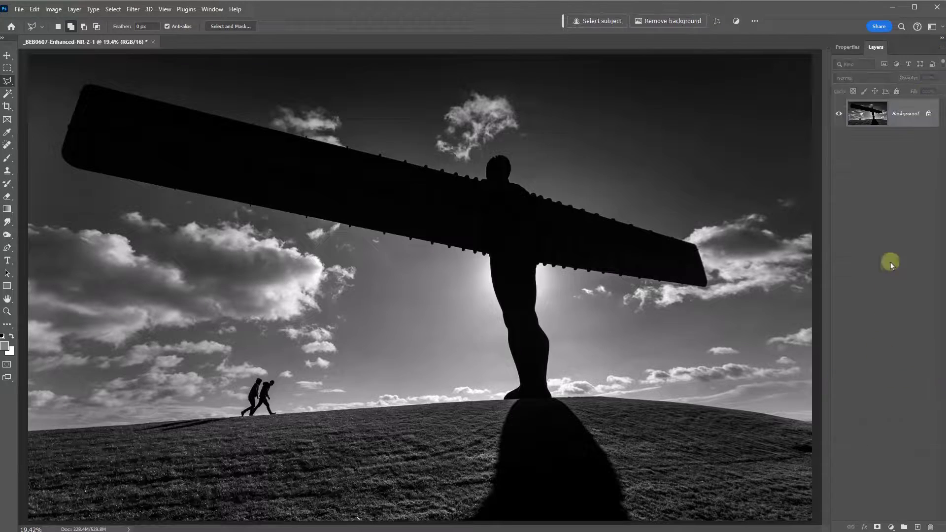